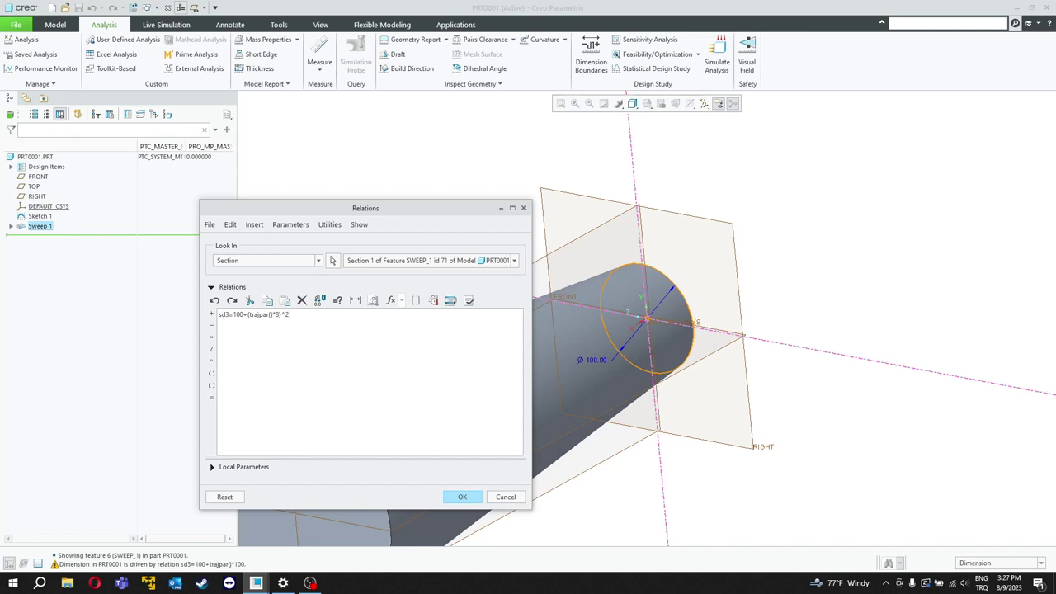
Verify and apply the sweep section relation sd3=100+(trajpar()*8)^2, and regenerate the part
click(469, 299)
click(583, 315)
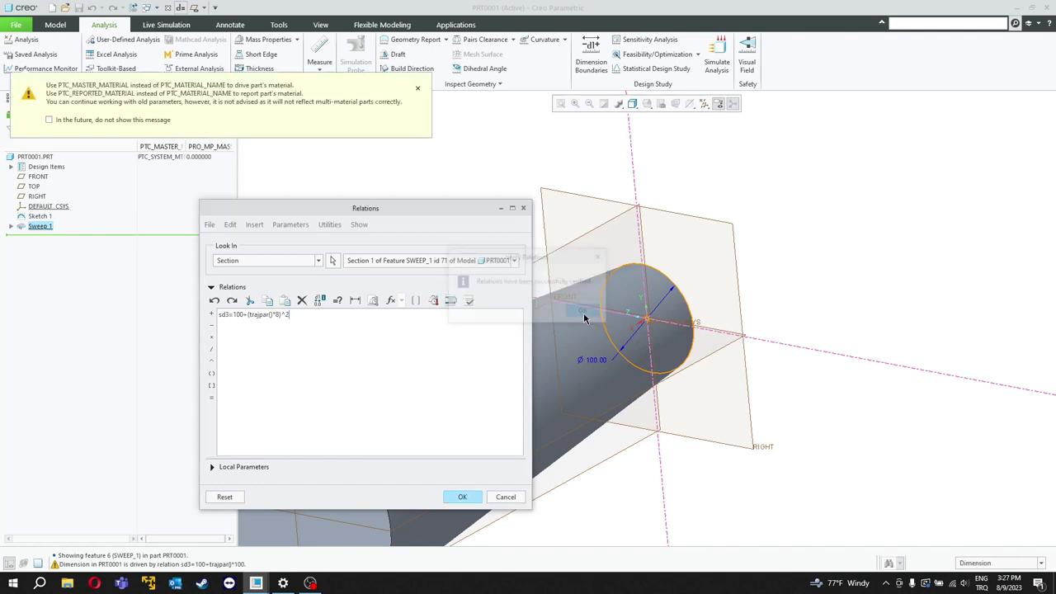
click(462, 497)
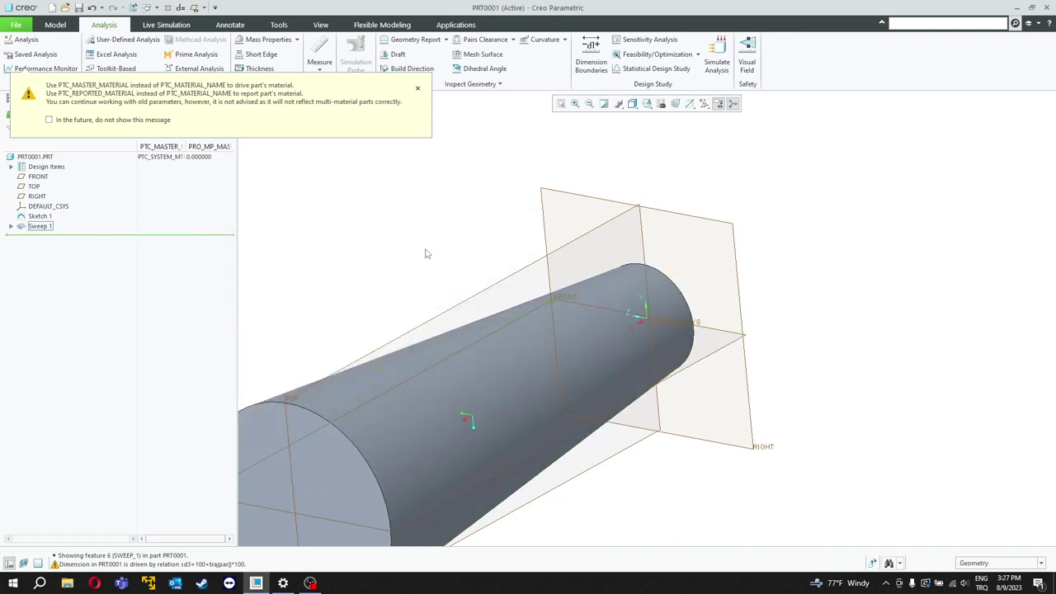
mouse_move(670, 466)
middle_down()
mouse_move(544, 475)
mouse_move(604, 462)
mouse_move(651, 412)
middle_up()
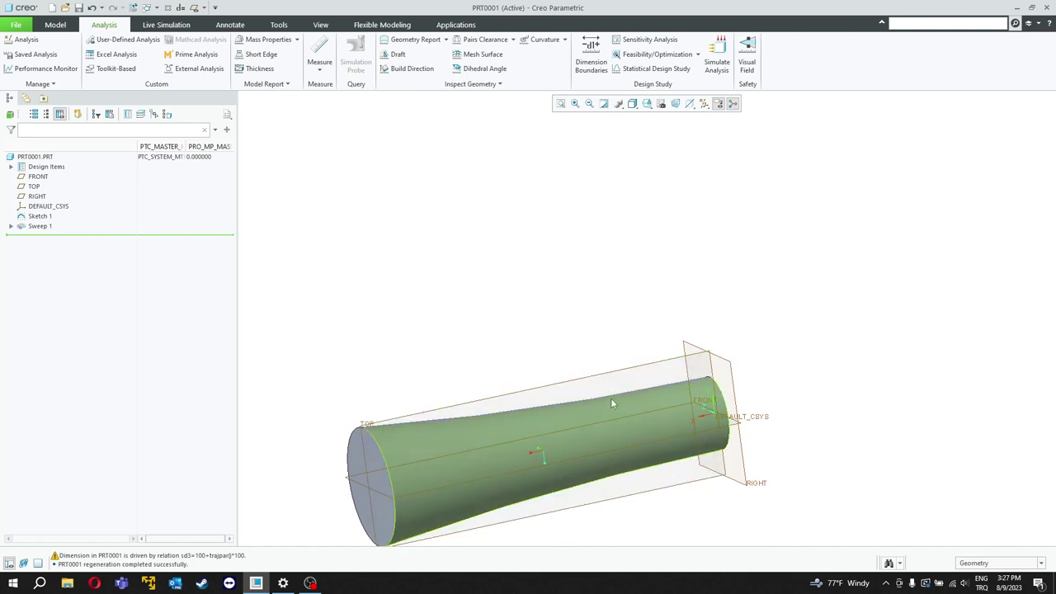
Change the trajpar() multiplier to 24 in the section relation of Sweep 1 and regenerate the part
click(179, 7)
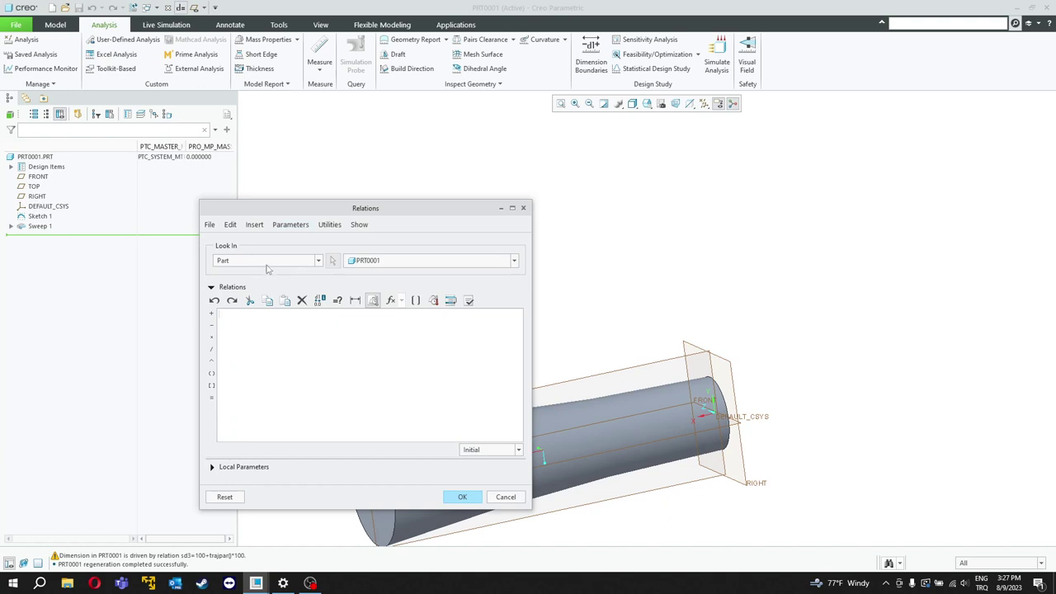
click(266, 261)
click(272, 300)
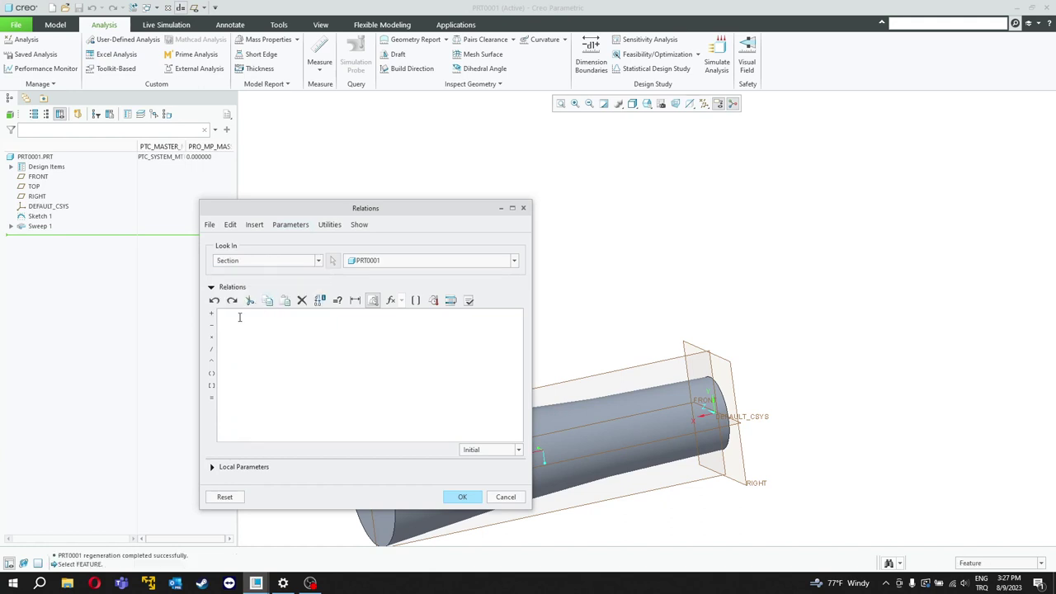
click(46, 227)
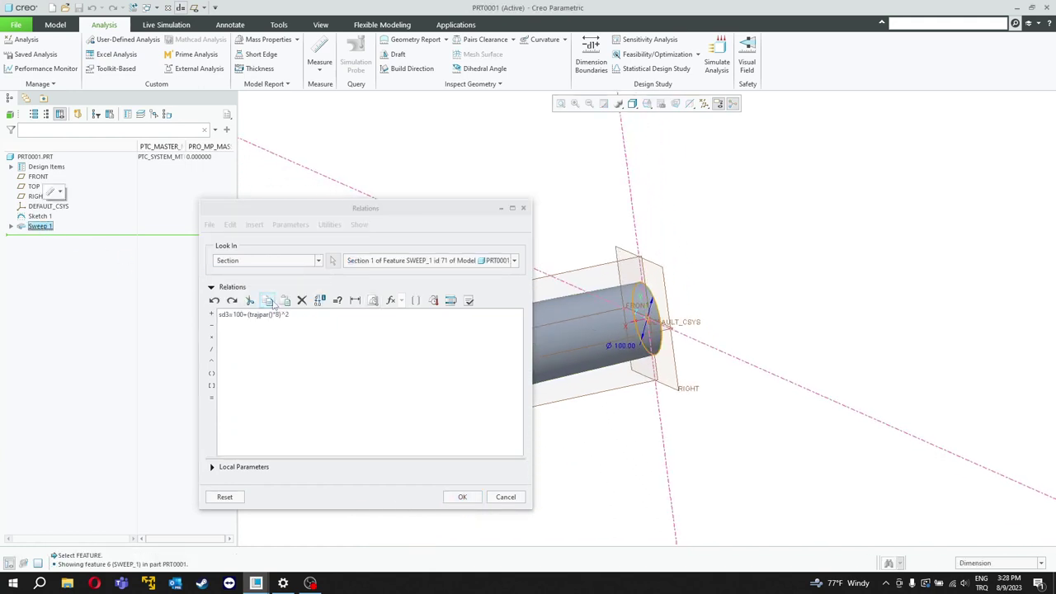
click(280, 315)
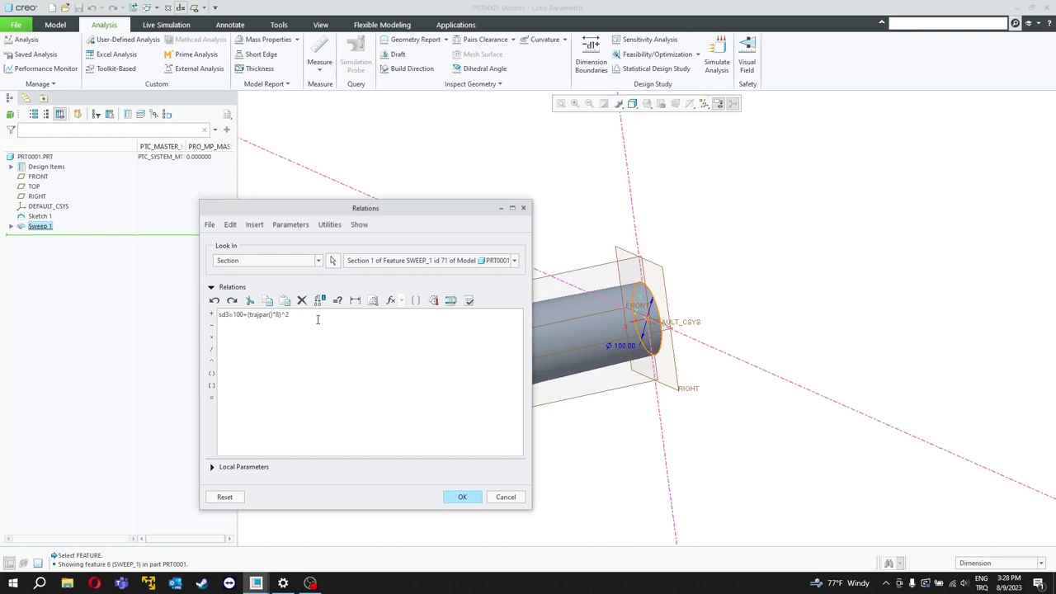
text(24)
click(463, 497)
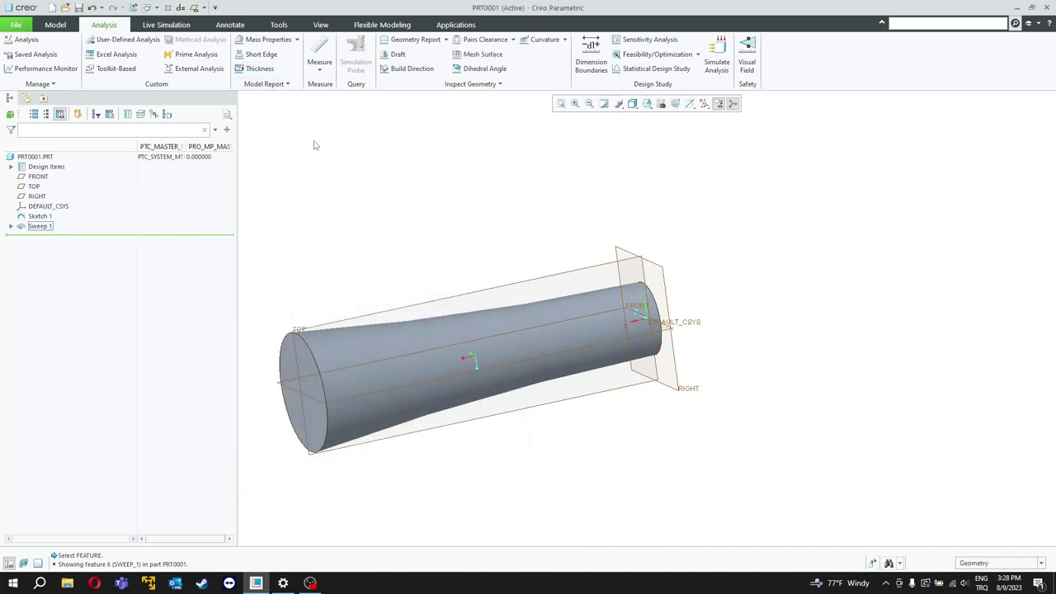
key(ctrl+g)
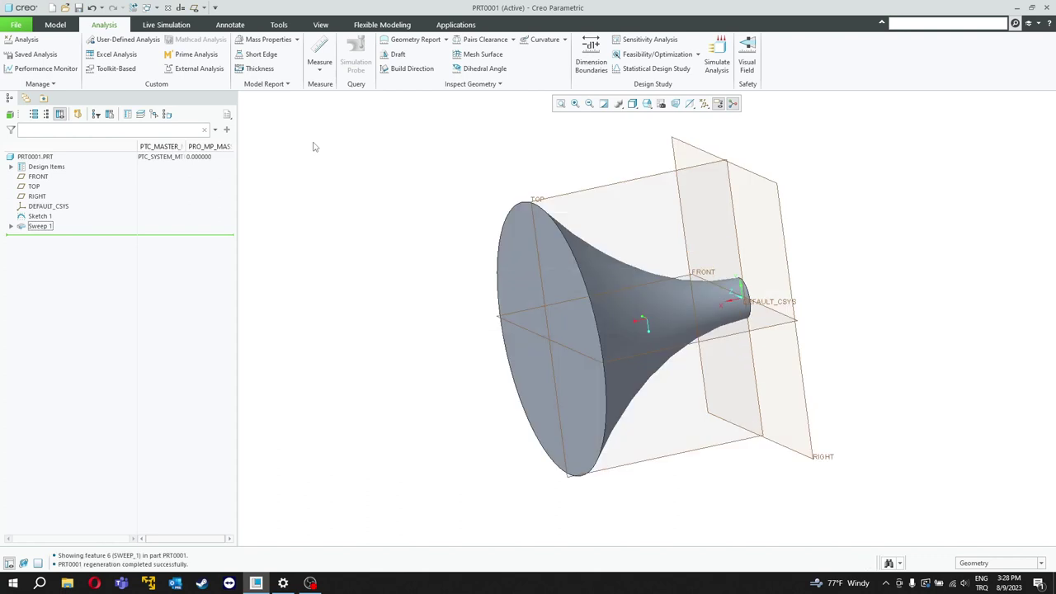
mouse_move(869, 318)
middle_down()
mouse_move(832, 299)
mouse_move(862, 290)
mouse_move(794, 306)
mouse_move(877, 308)
middle_up()
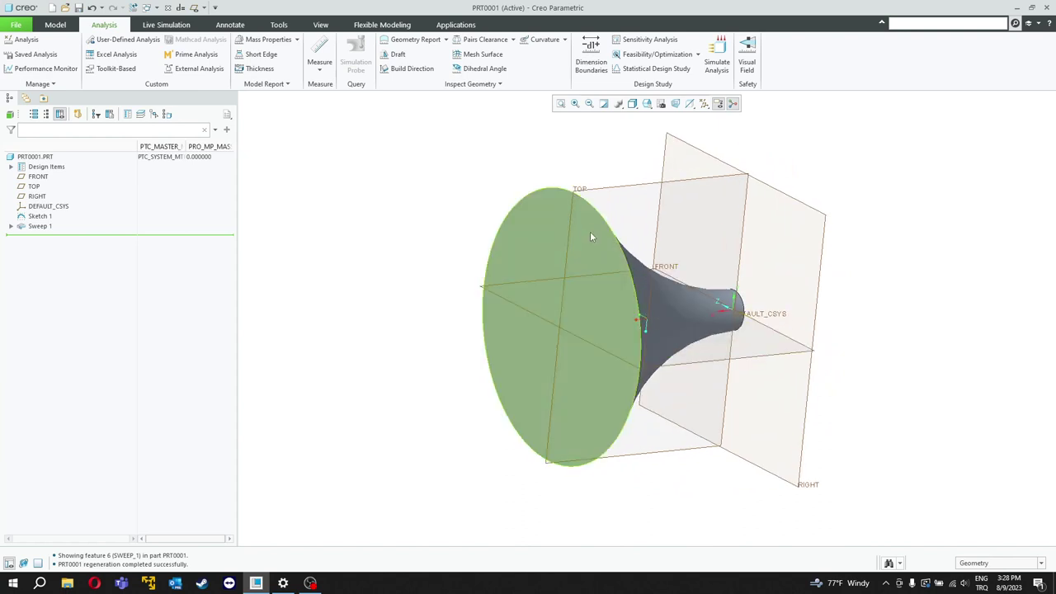
middle_drag(792, 307, 835, 309)
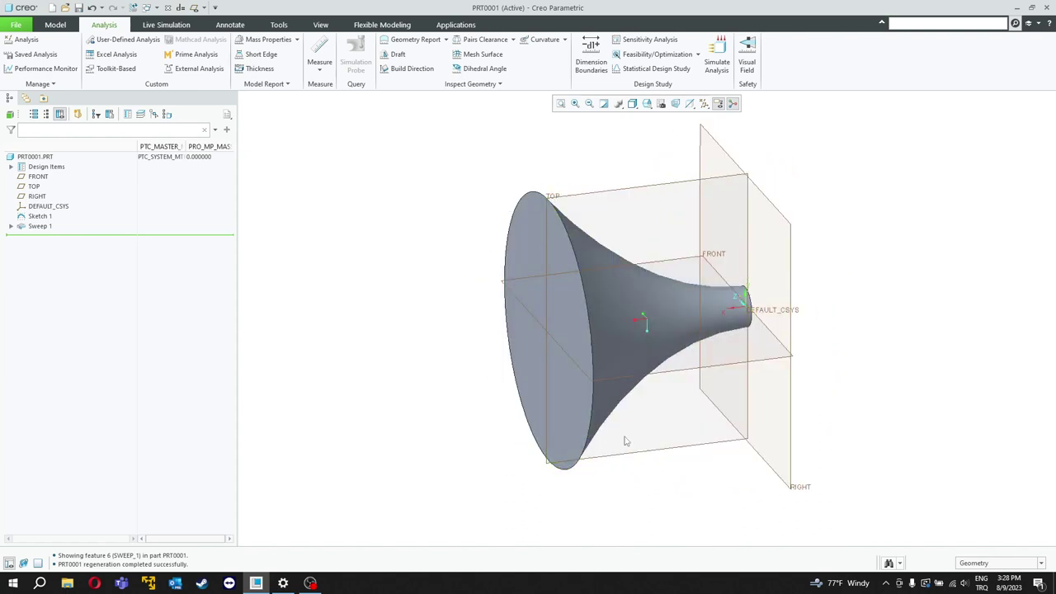
middle_drag(676, 439, 664, 440)
mouse_move(841, 326)
middle_down()
mouse_move(749, 323)
mouse_move(841, 316)
middle_up()
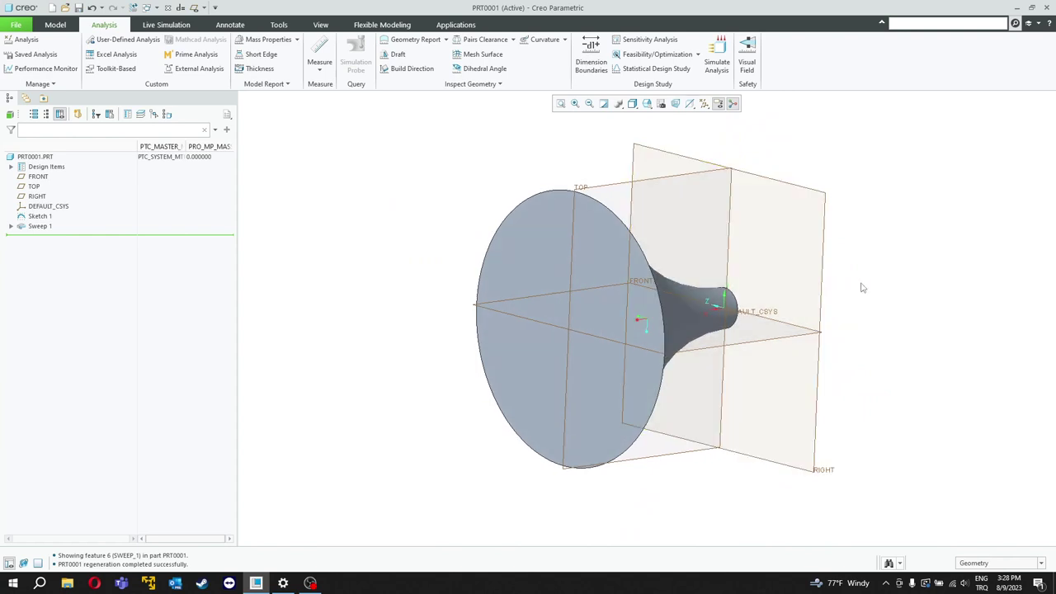
middle_drag(863, 285, 824, 272)
Clear the current part from the session and create a new solid part from the default template
click(167, 8)
click(142, 57)
click(545, 380)
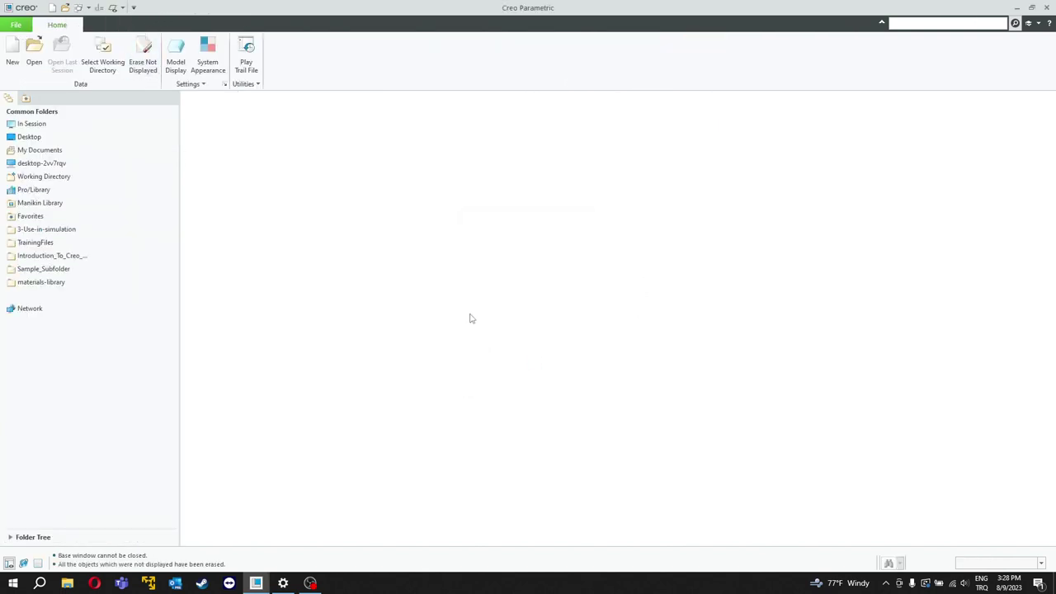
click(13, 55)
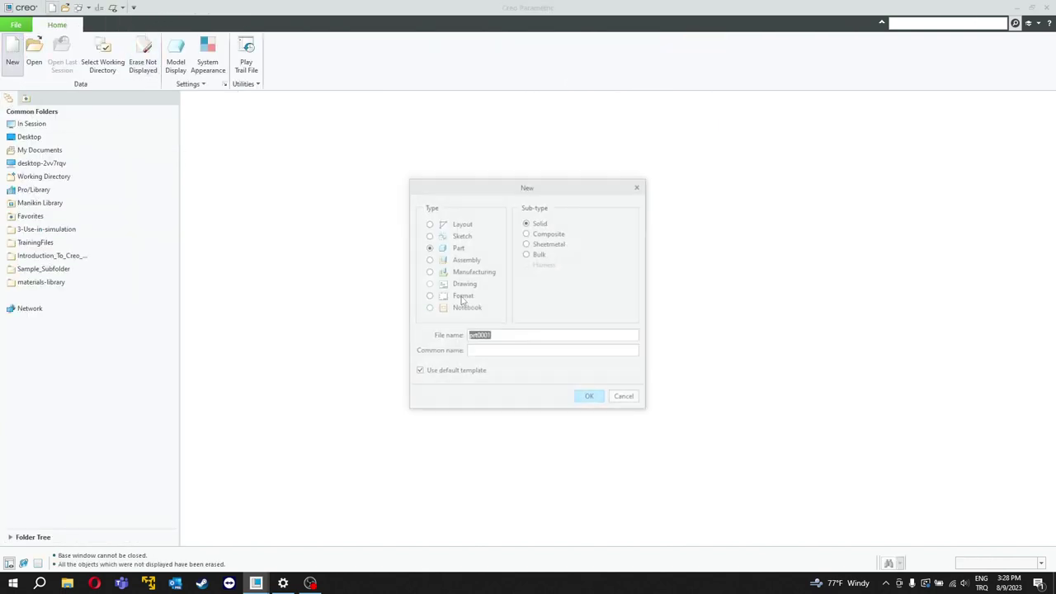
click(593, 393)
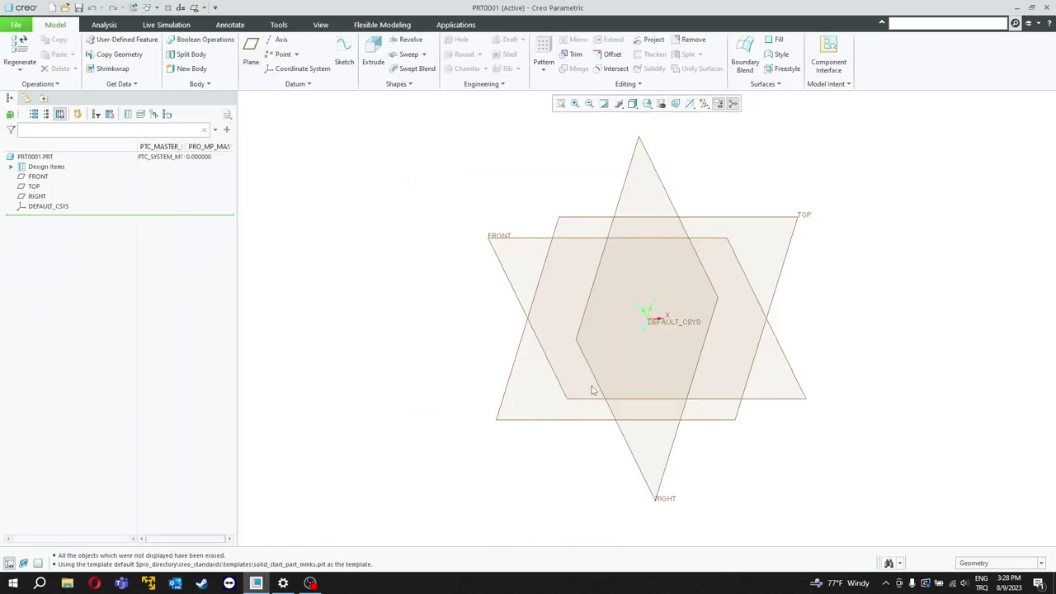
Sketch a circle centred on the origin of the TOP plane, set its diameter to 400 mm, and finish the sketch
click(773, 278)
click(344, 55)
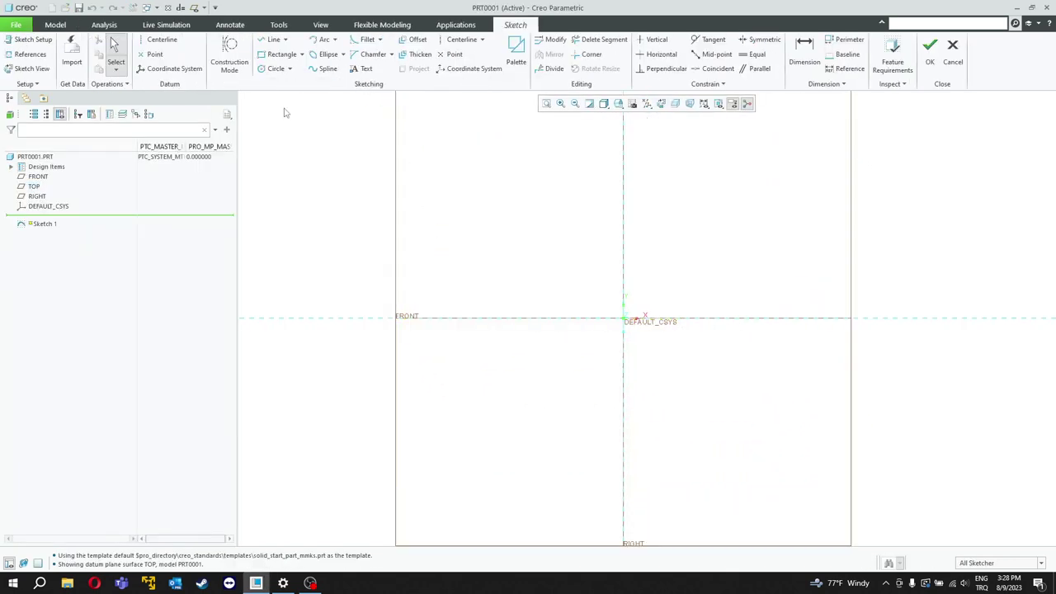
click(274, 69)
click(625, 319)
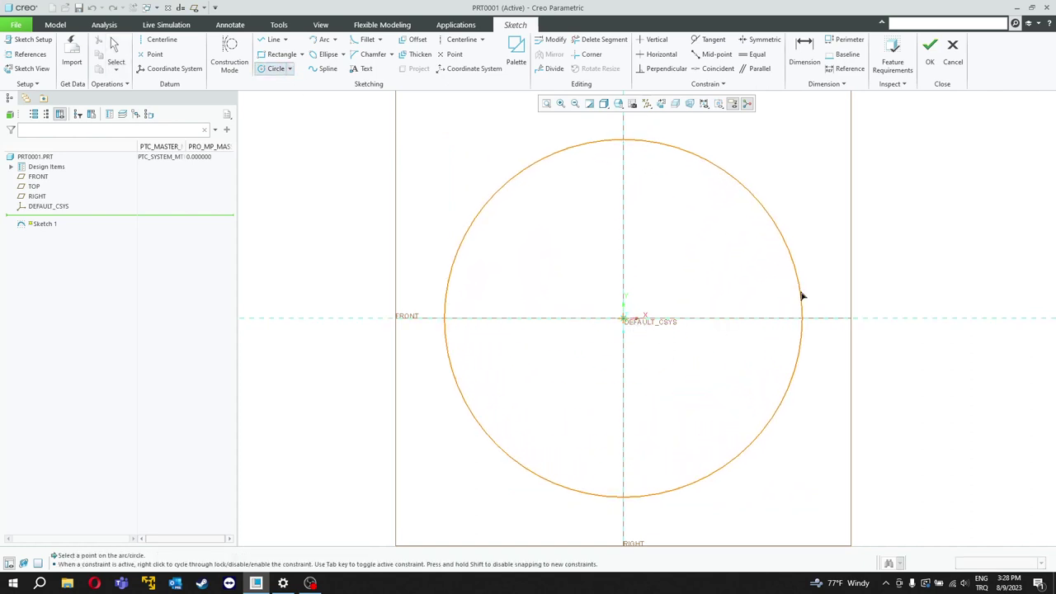
click(801, 295)
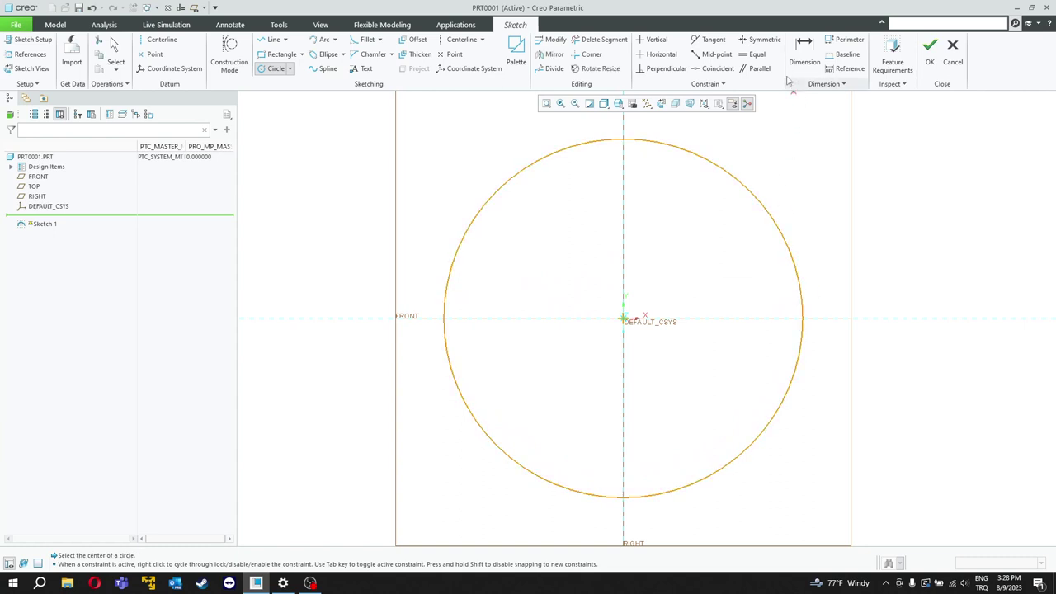
click(804, 53)
double_click(417, 146)
text(400)
key(Return)
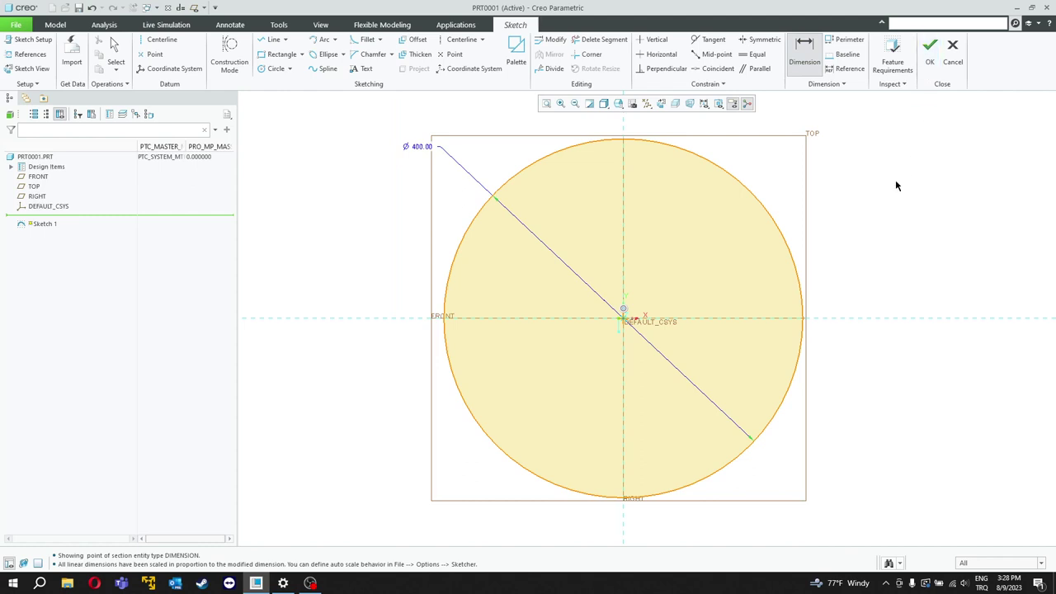
click(930, 51)
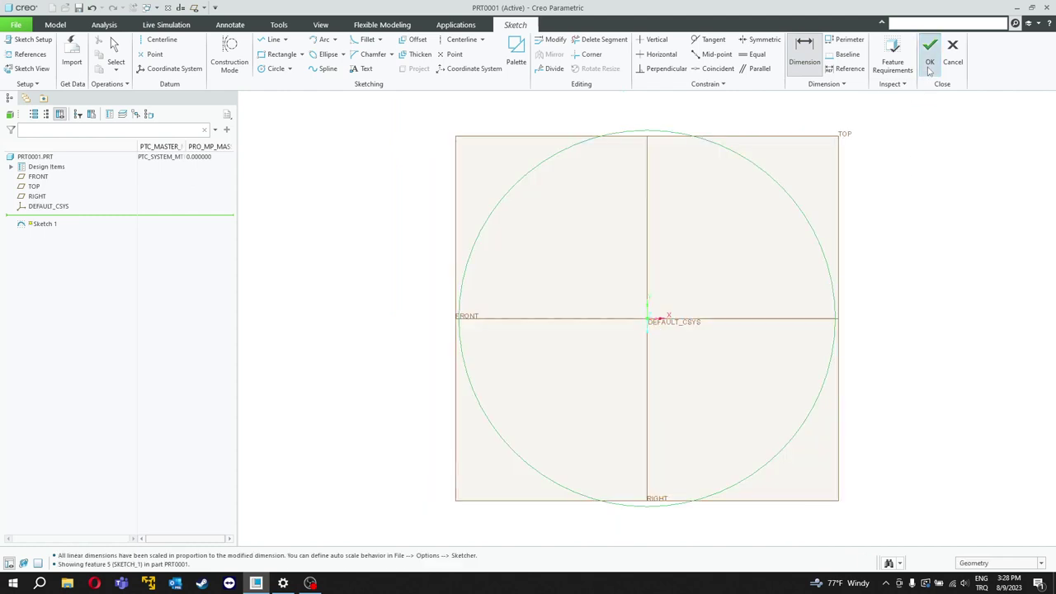
Start a sweep along the circle and sketch a horizontal section line about 35 mm long, outward from the trajectory's start point
click(408, 53)
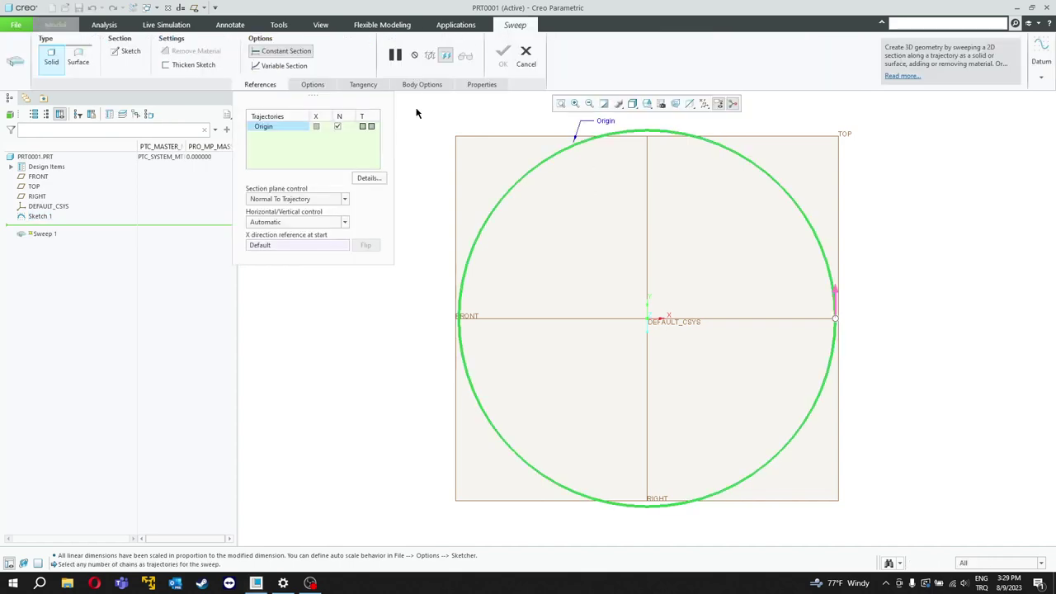
click(128, 52)
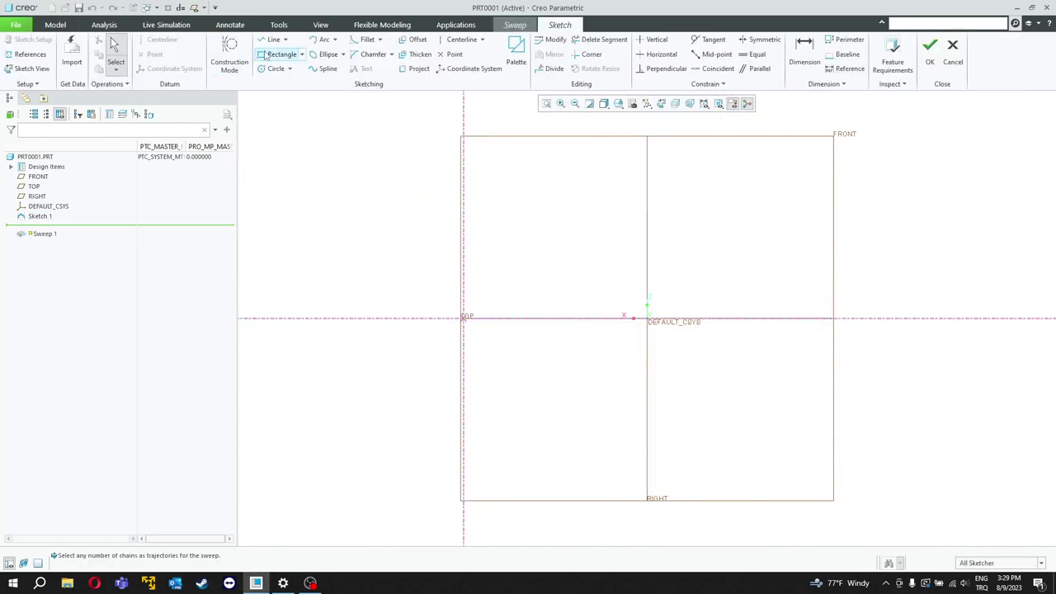
click(269, 42)
click(462, 318)
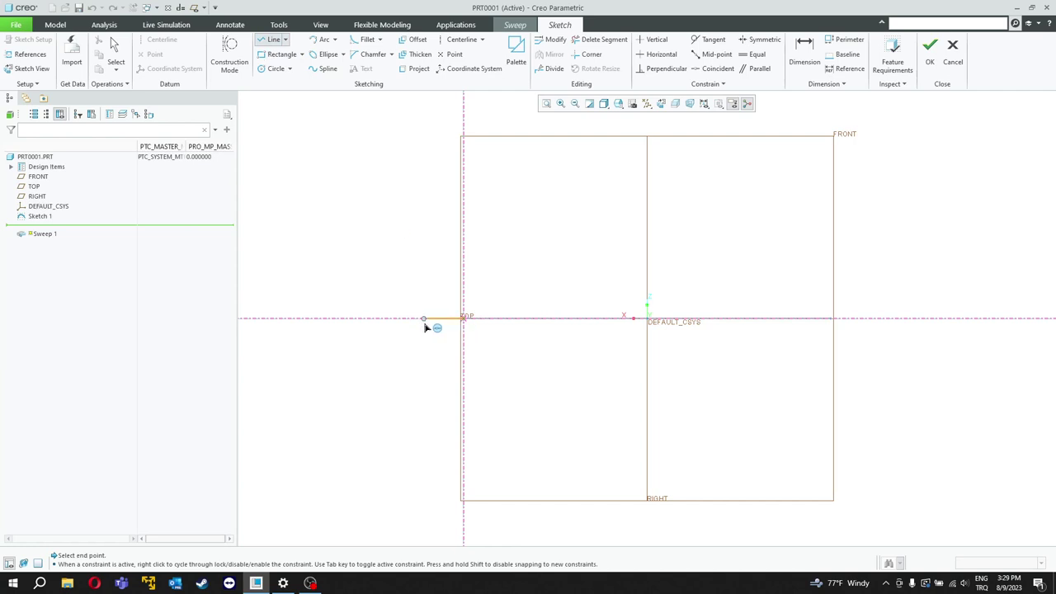
click(430, 320)
scroll(439, 321, up, 3)
middle_click(466, 333)
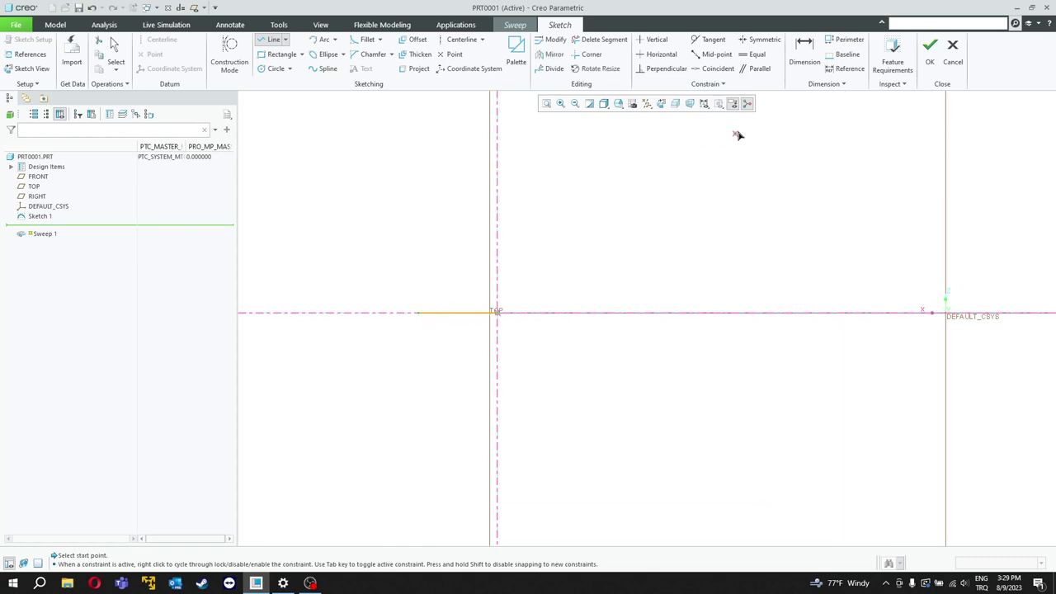
Set the length of the sweep's section line to 22 mm
click(804, 56)
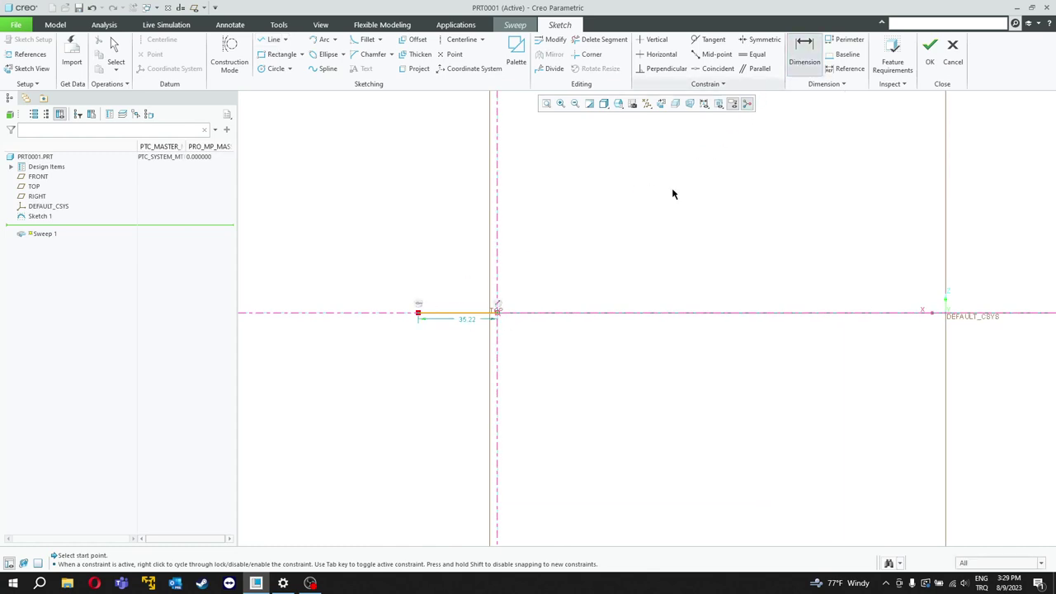
double_click(467, 321)
text(22)
key(Return)
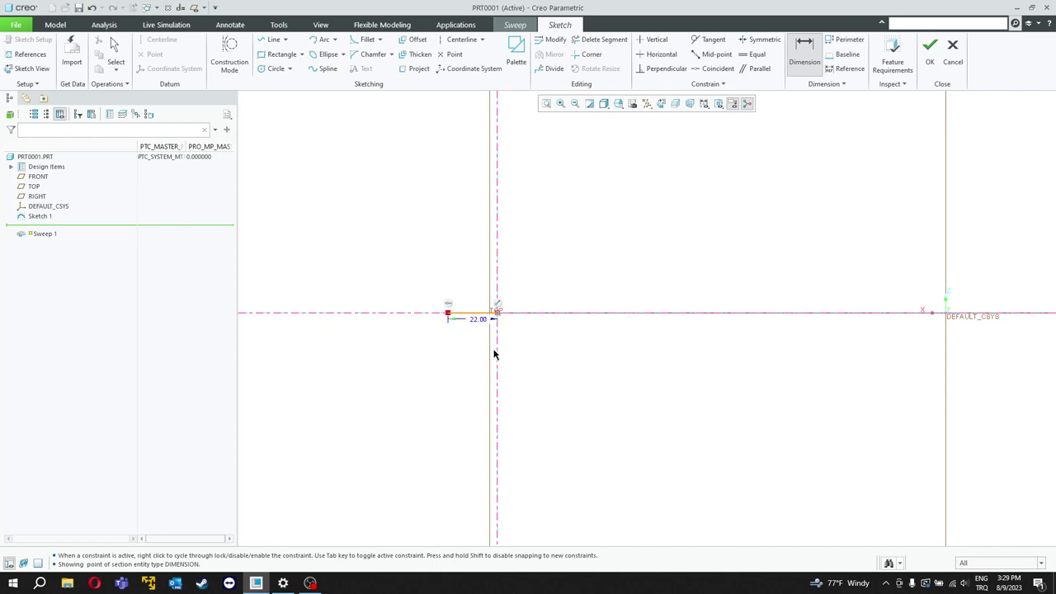
Drive the section line's length with the relation sd3=22+sin(360*trajpar*4)*6 and apply it
scroll(448, 336, up, 5)
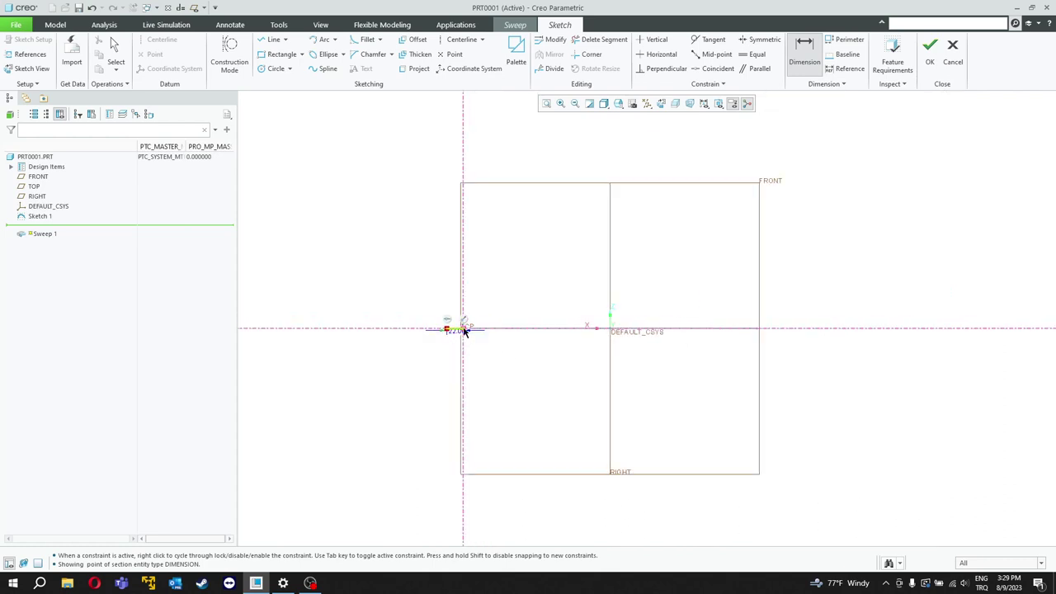
scroll(454, 330, down, 4)
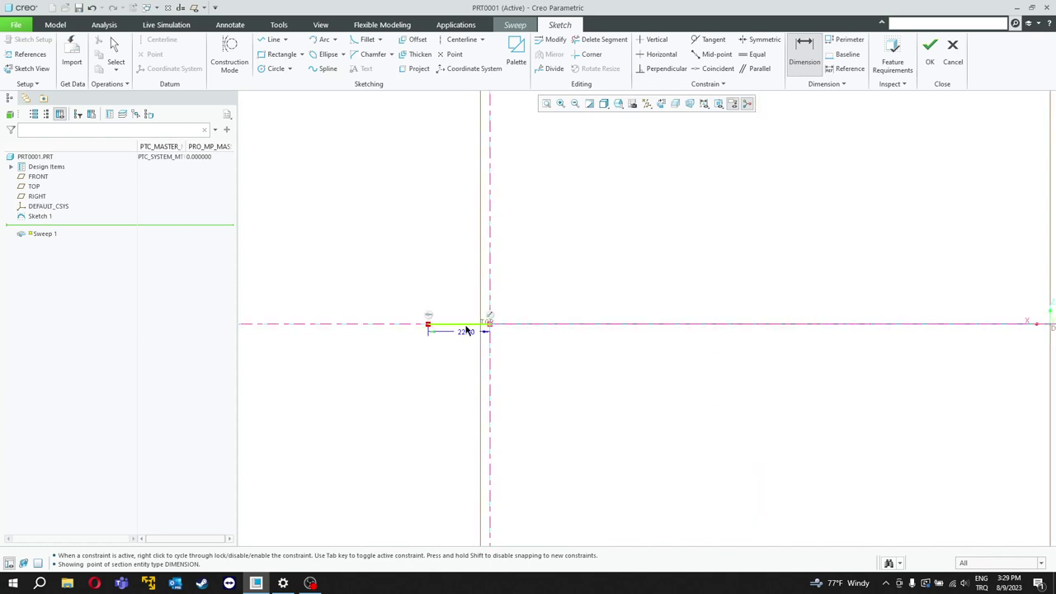
scroll(424, 326, up, 4)
mouse_move(523, 348)
middle_down()
mouse_move(490, 370)
mouse_move(447, 349)
middle_up()
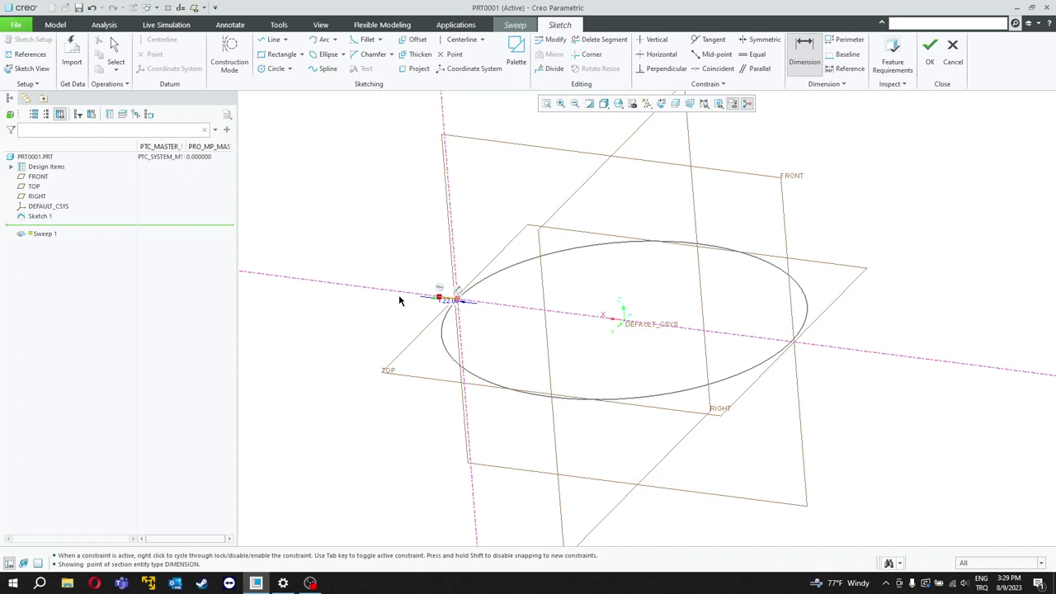
scroll(458, 317, down, 2)
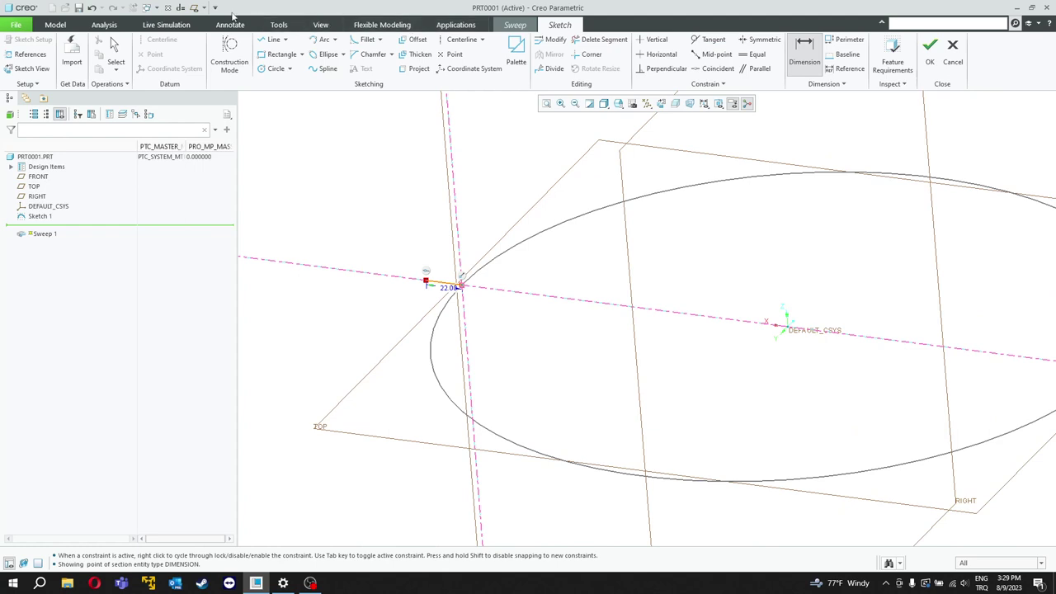
click(181, 8)
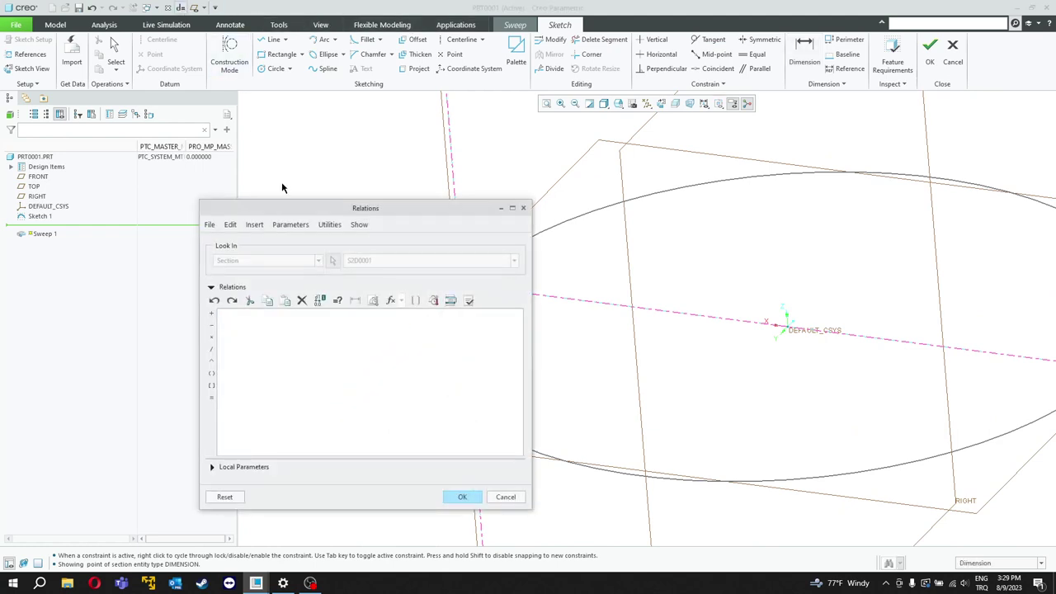
drag(297, 210, 150, 168)
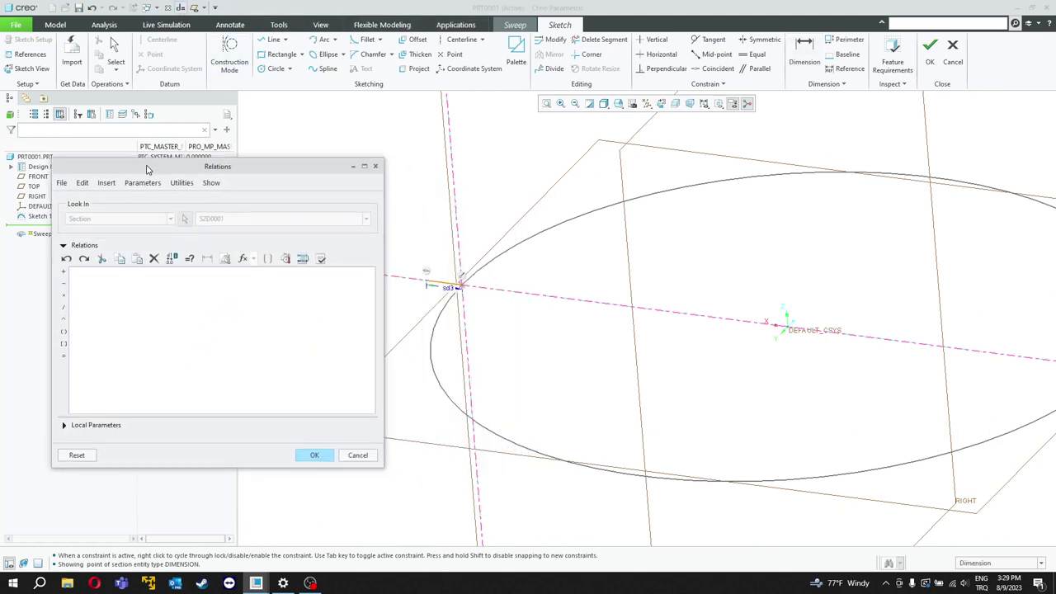
click(450, 294)
scroll(899, 194, down, 3)
mouse_move(879, 206)
middle_down()
mouse_move(902, 207)
mouse_move(903, 217)
middle_up()
scroll(904, 217, up, 2)
scroll(877, 104, down, 3)
scroll(875, 108, up, 4)
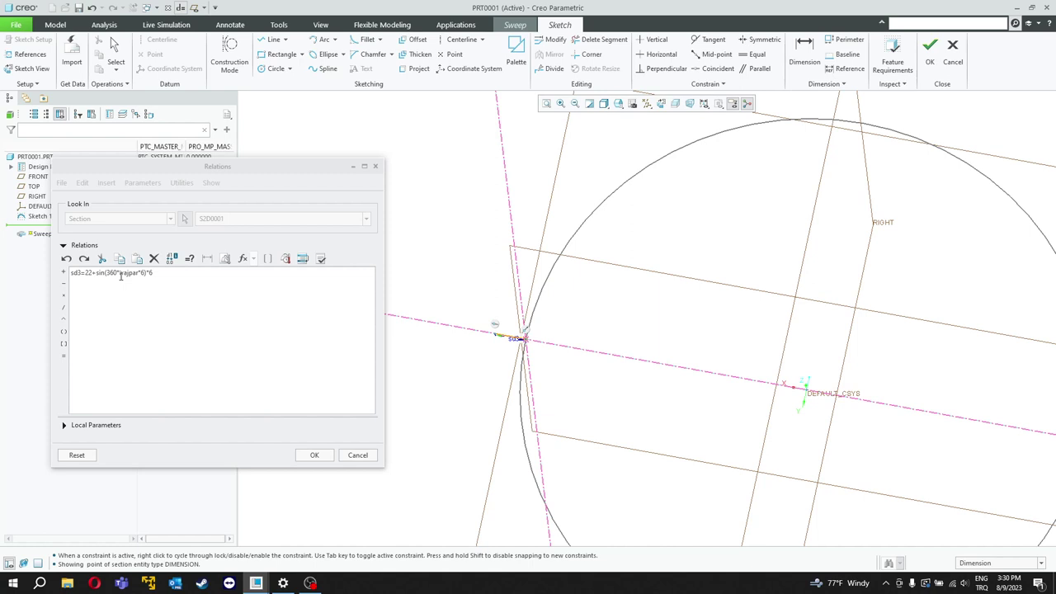
click(148, 273)
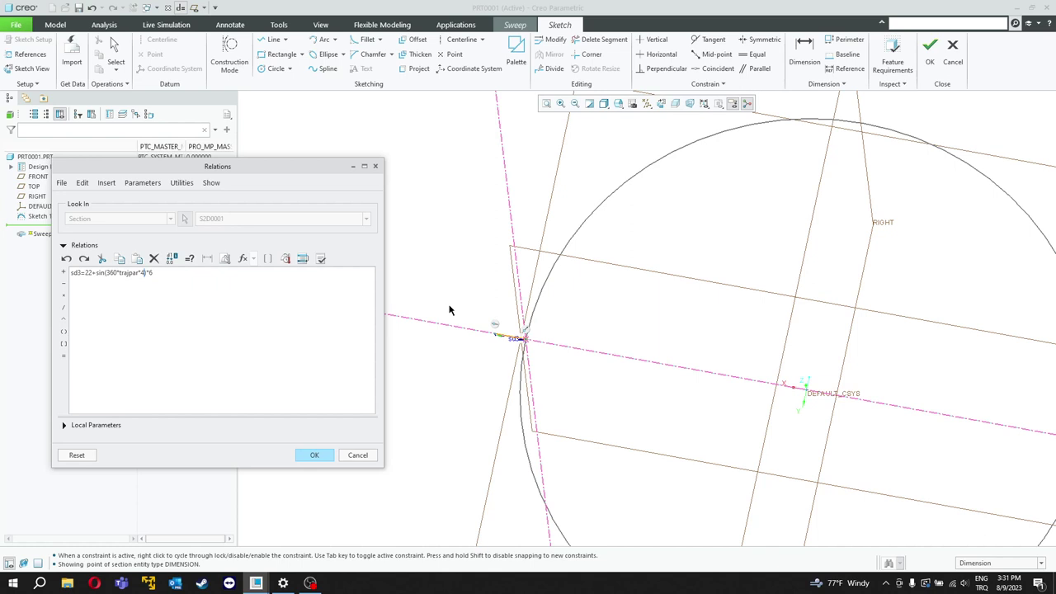
click(315, 455)
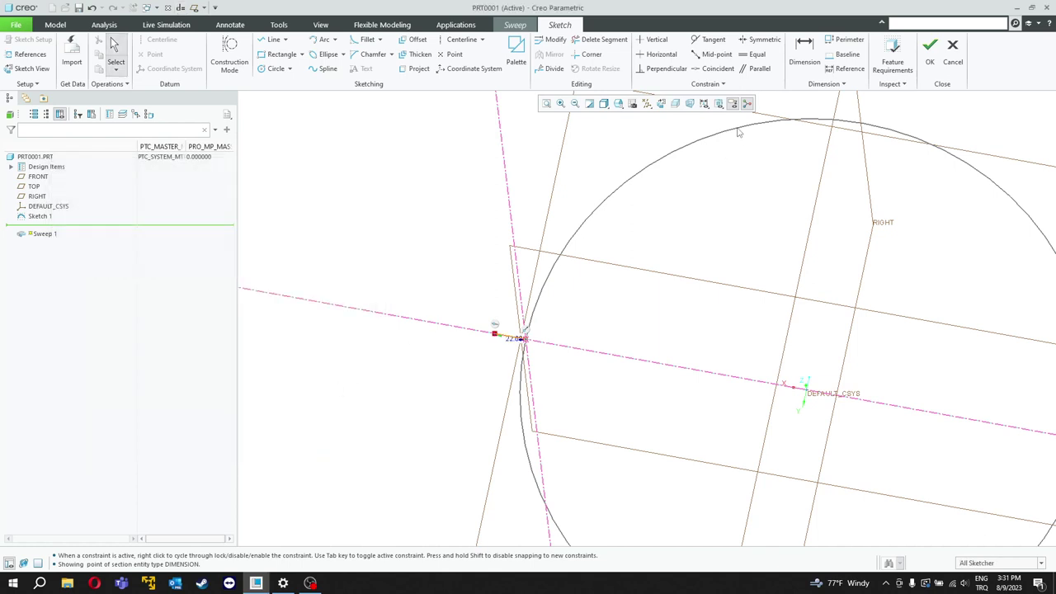
Finish the sweep's section sketch and accept changing the feature type to a surface
click(934, 58)
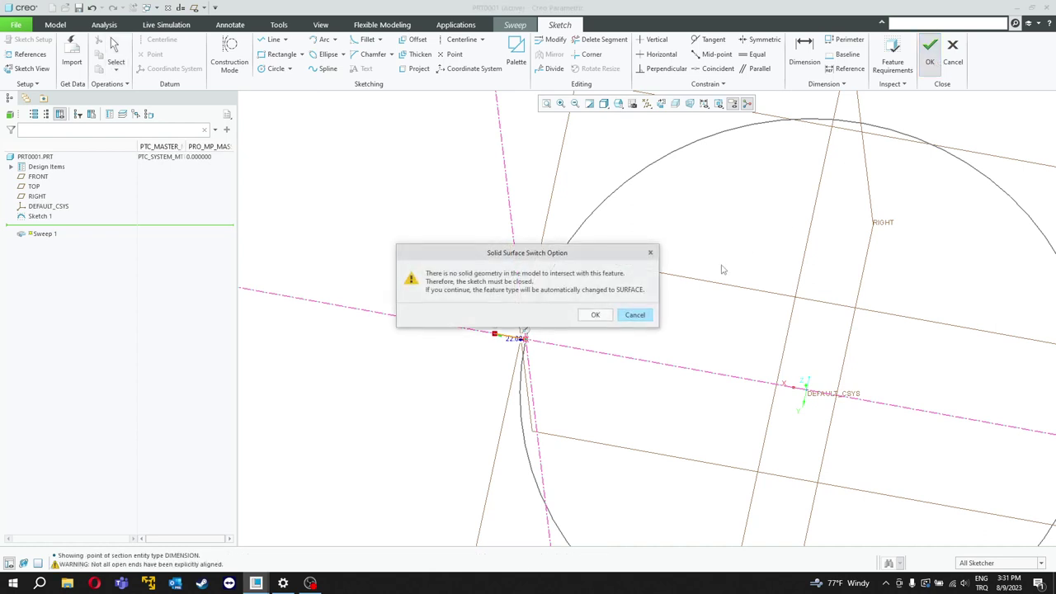
drag(557, 257, 483, 217)
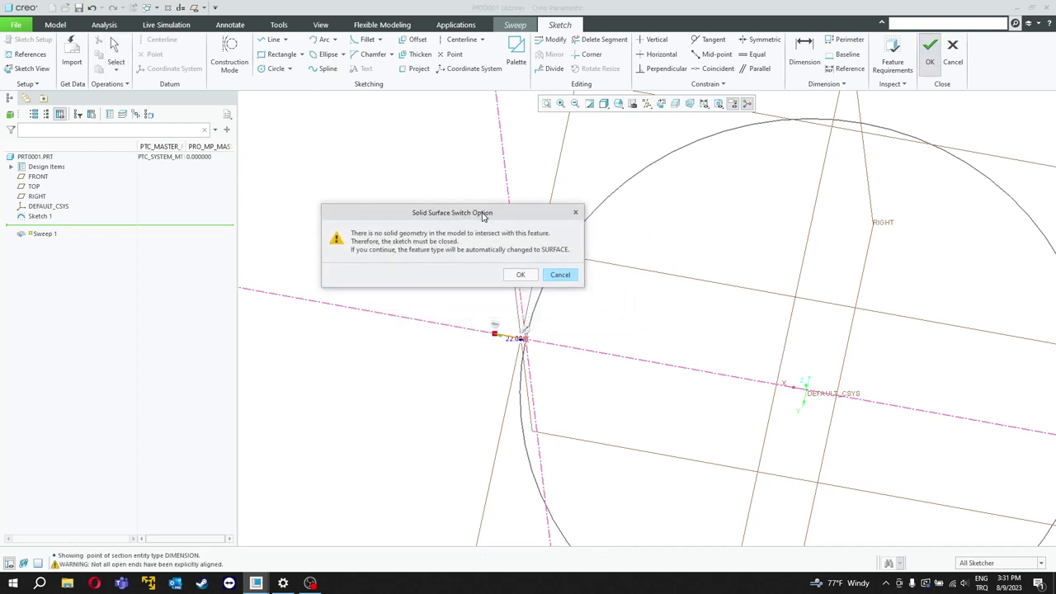
click(520, 276)
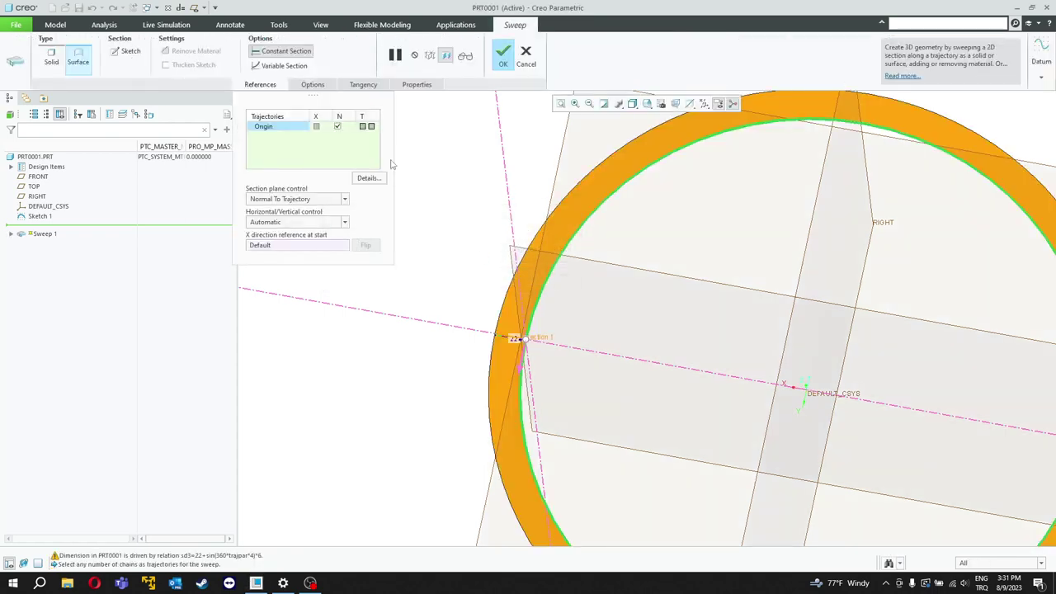
Switch the sweep to a variable section and complete the feature
click(306, 66)
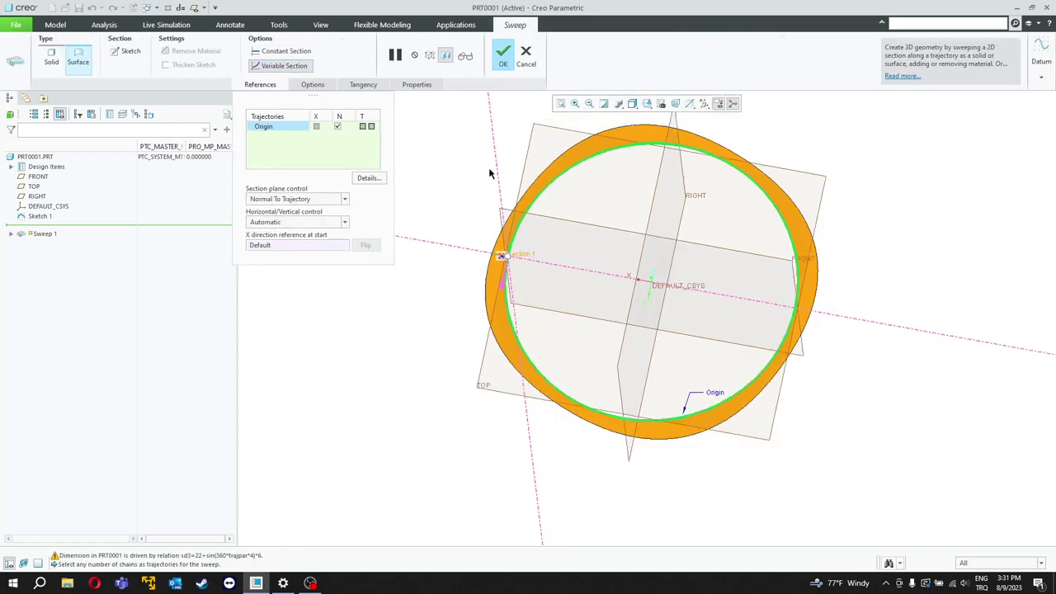
scroll(490, 171, down, 4)
middle_drag(778, 212, 748, 256)
scroll(553, 159, up, 5)
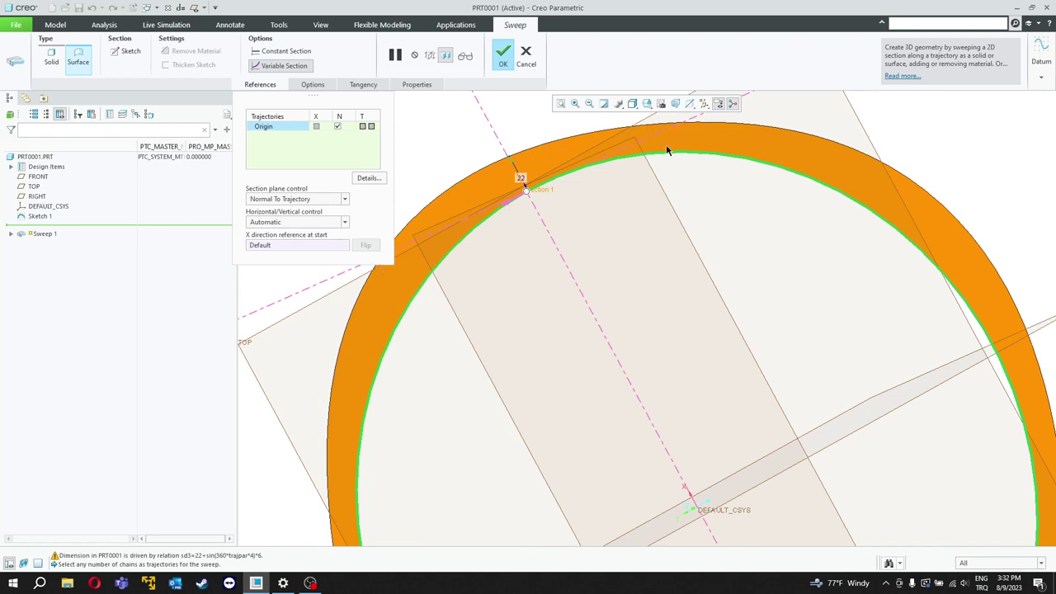
scroll(668, 136, down, 3)
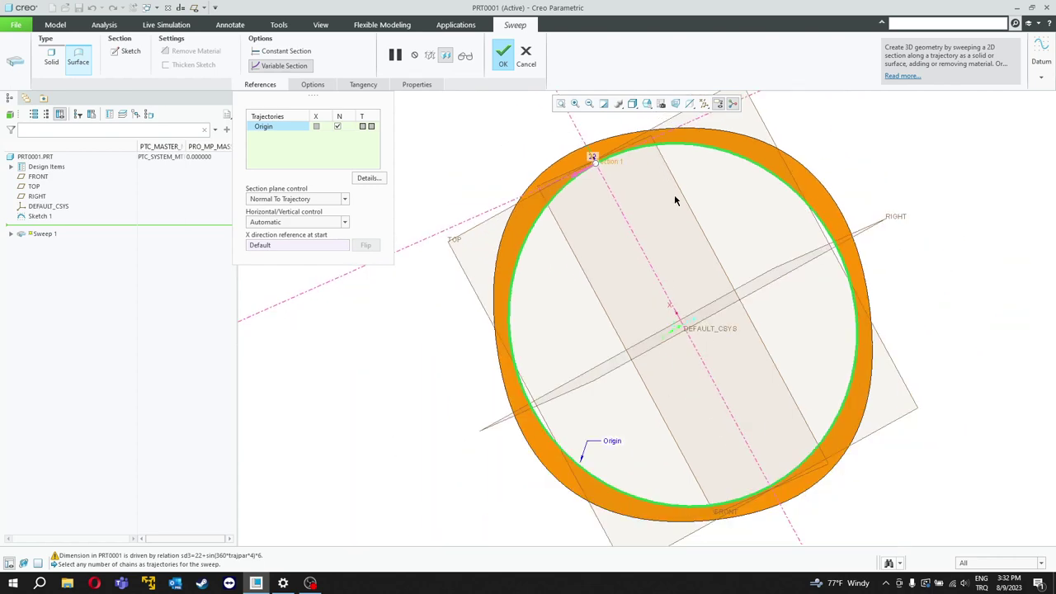
middle_drag(666, 177, 711, 192)
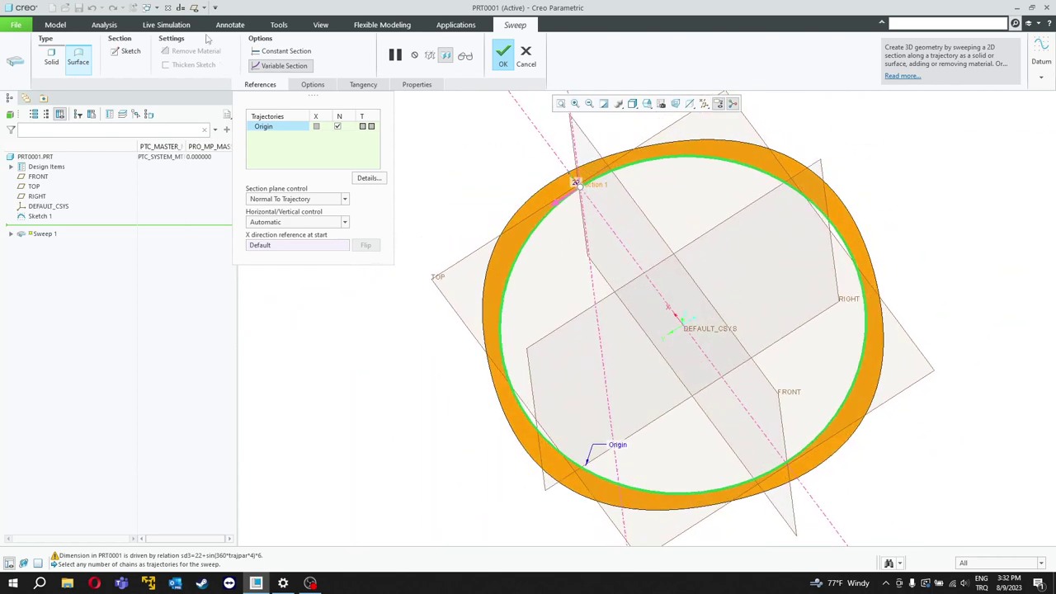
click(183, 9)
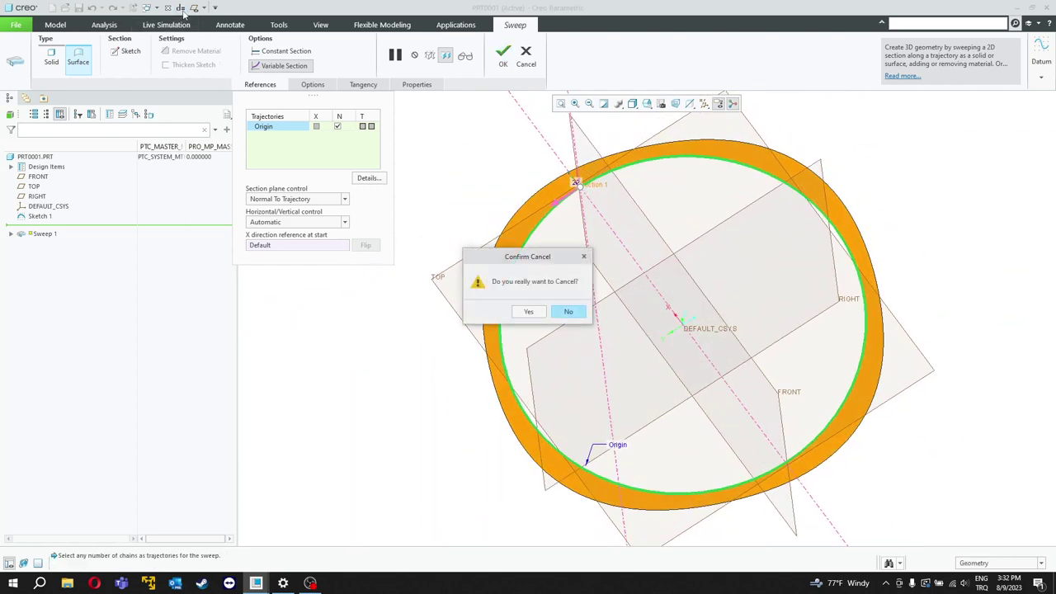
click(584, 257)
click(506, 59)
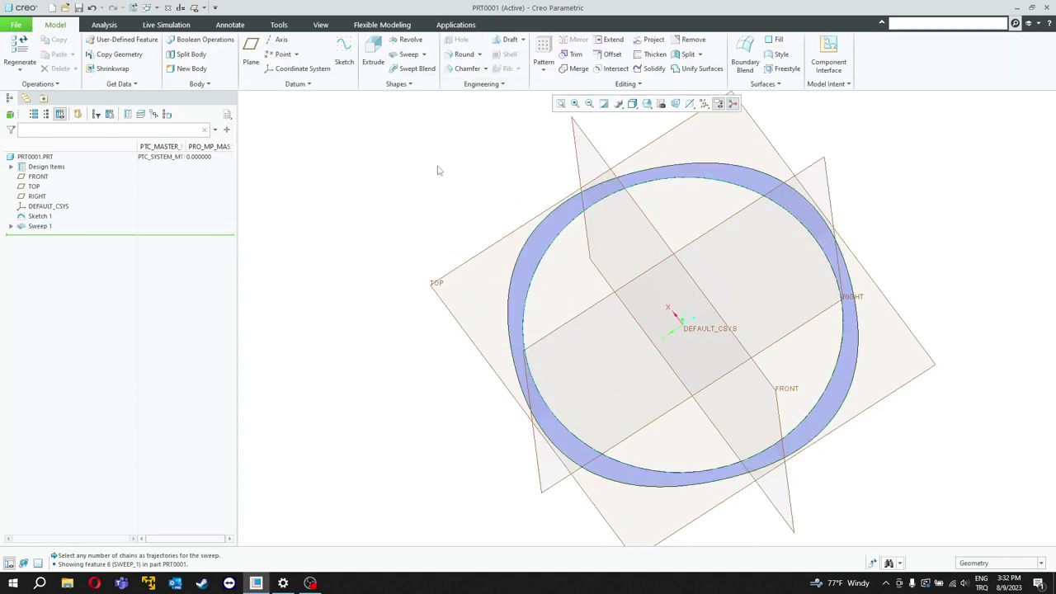
Change the section relation of Sweep 1 to sd3=22+sin(360*trajpar*8)*6 and regenerate the part
mouse_move(413, 207)
middle_down()
mouse_move(437, 179)
mouse_move(443, 195)
mouse_move(422, 192)
middle_up()
click(181, 6)
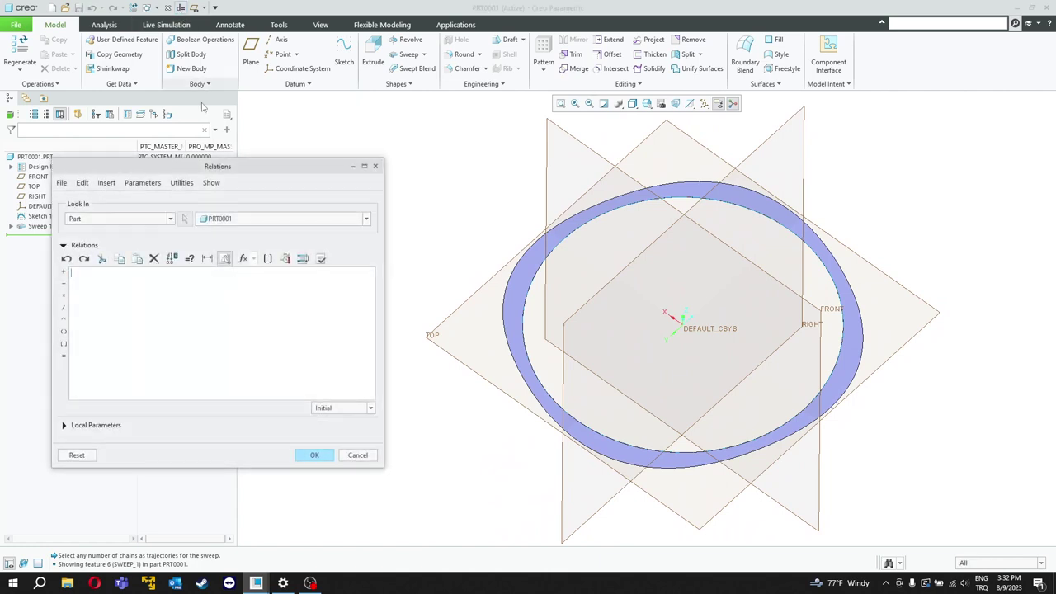
click(112, 218)
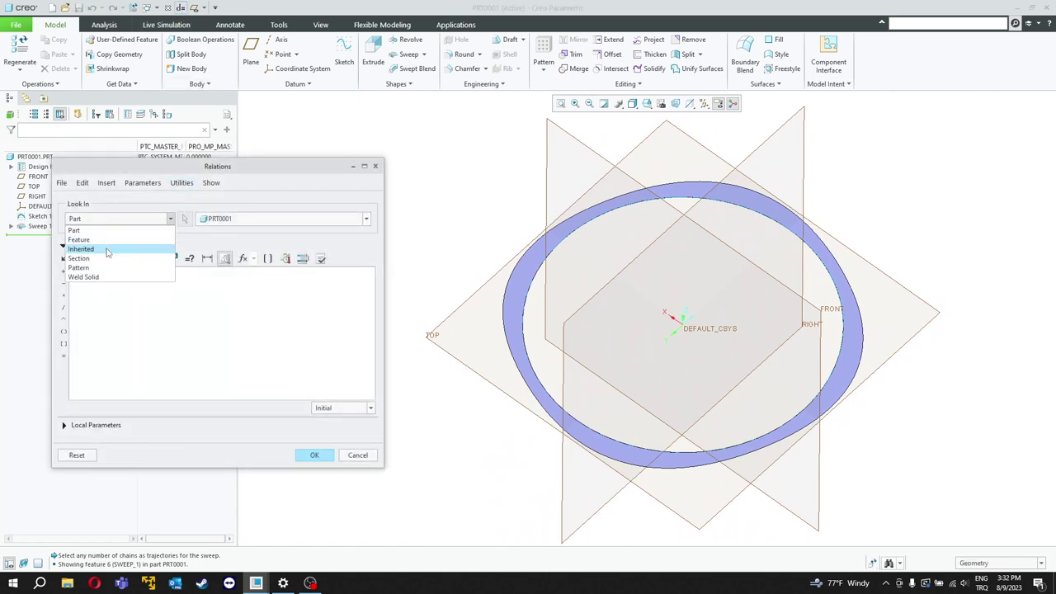
click(103, 257)
click(37, 226)
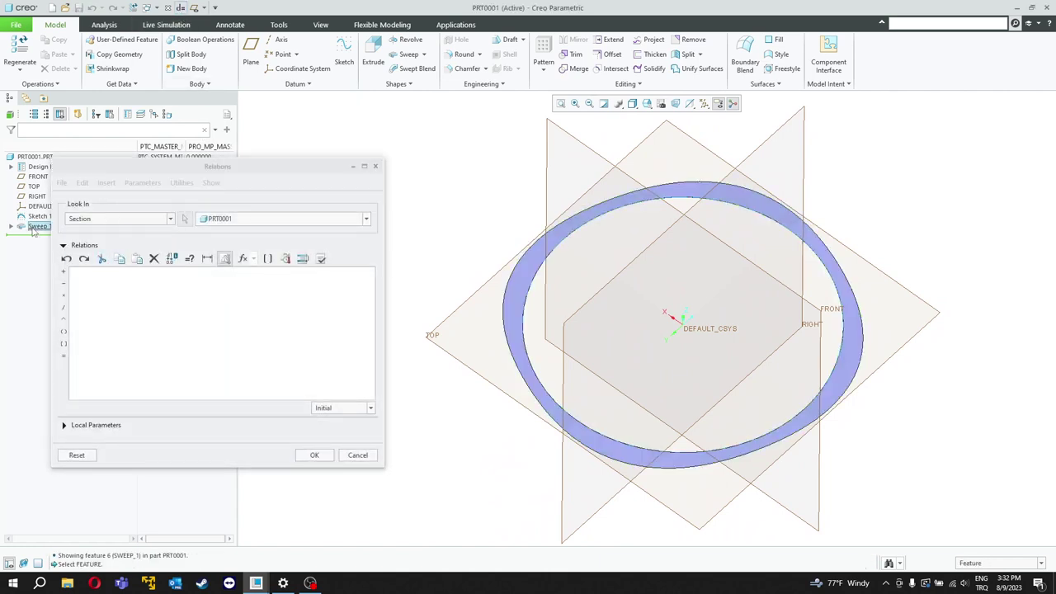
text(sd3=22+sin(360*trajpar*4)*6)
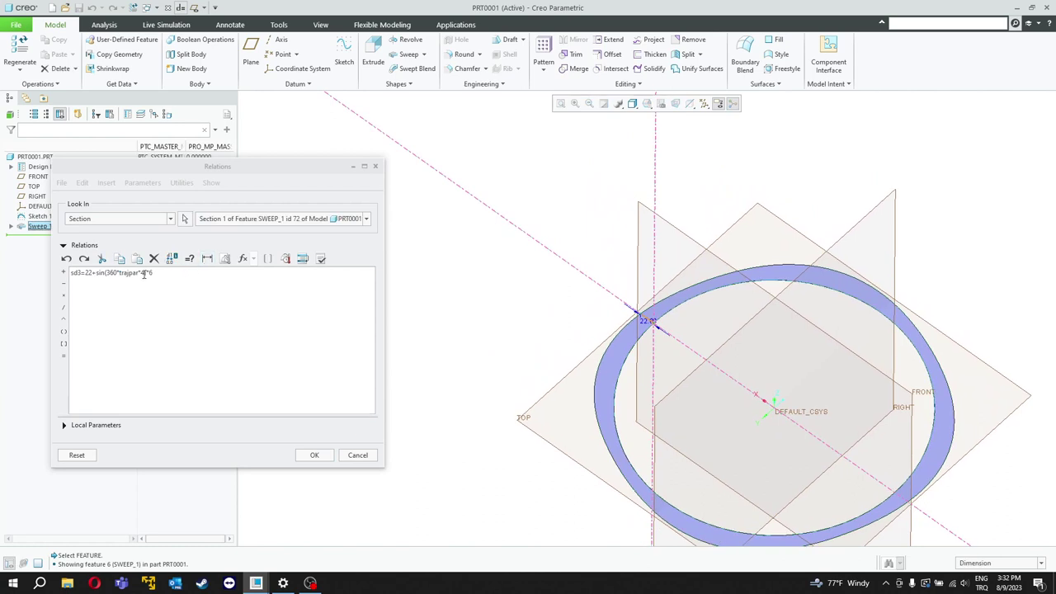
click(144, 273)
key(BackSpace)
text(8)
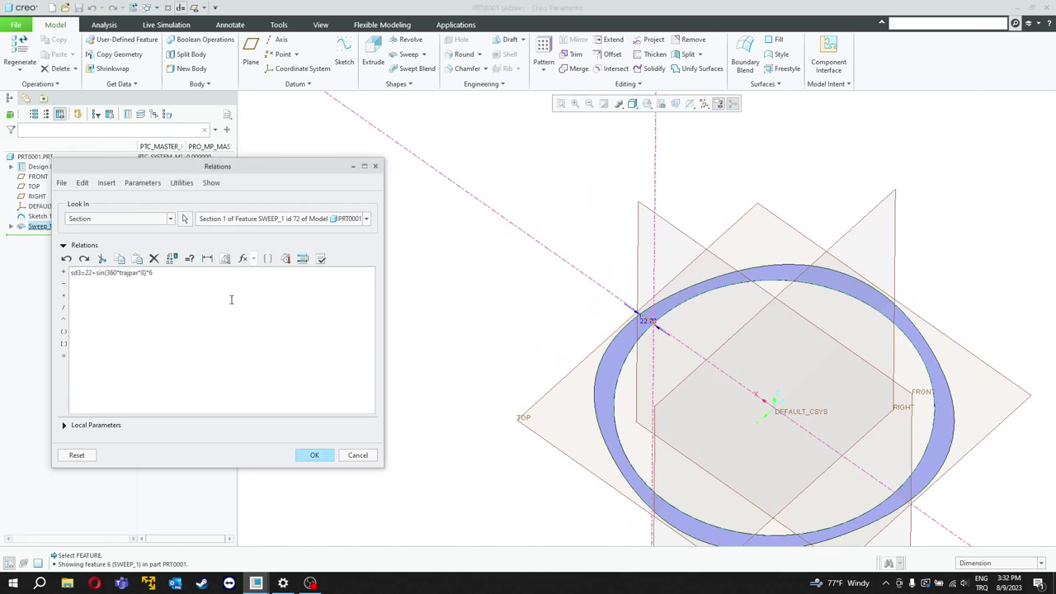
click(313, 455)
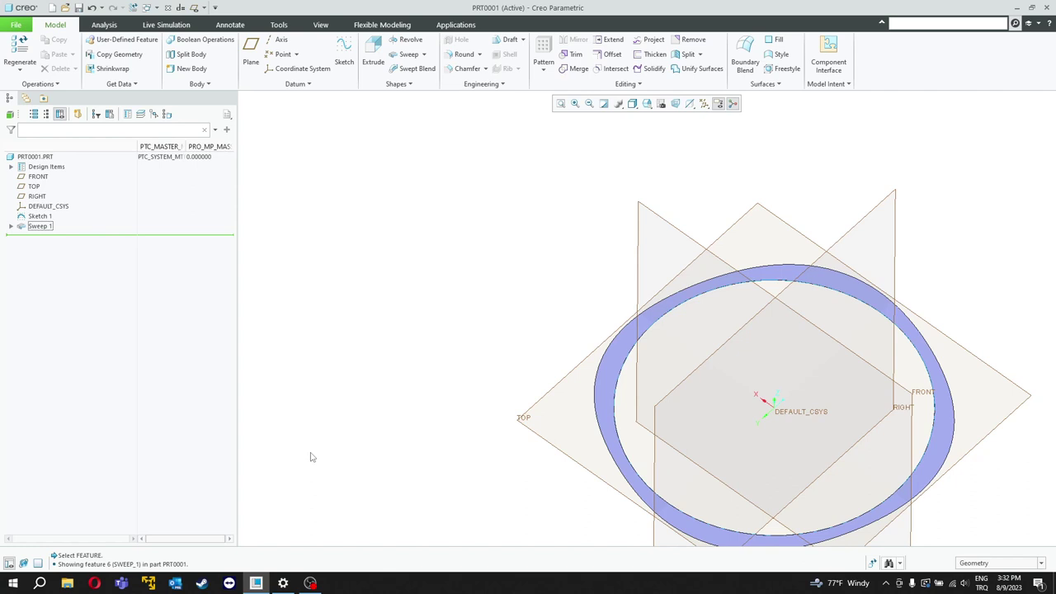
key(ctrl+g)
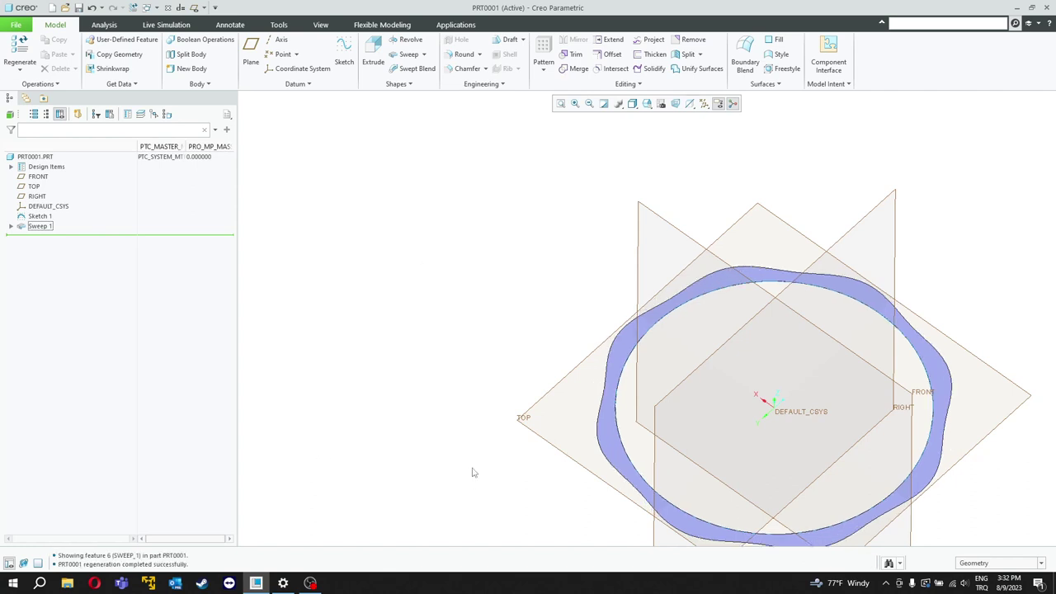
Raise the wave amplitude in Sweep 1's section relation to sd3=22+sin(360*trajpar*8)*12 and regenerate the part
scroll(487, 462, down, 3)
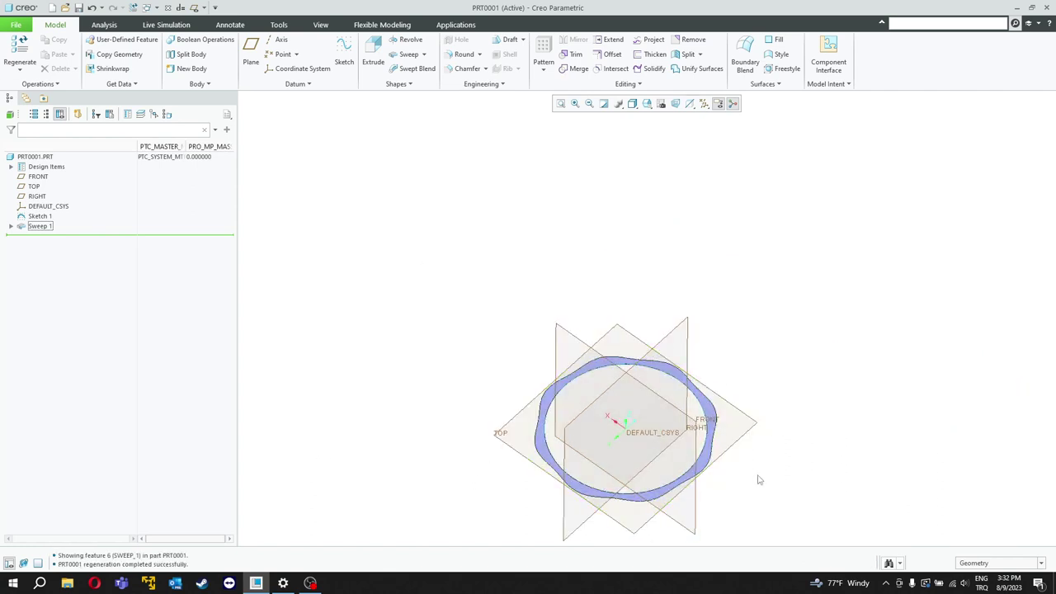
middle_drag(737, 498, 701, 468)
scroll(701, 468, up, 3)
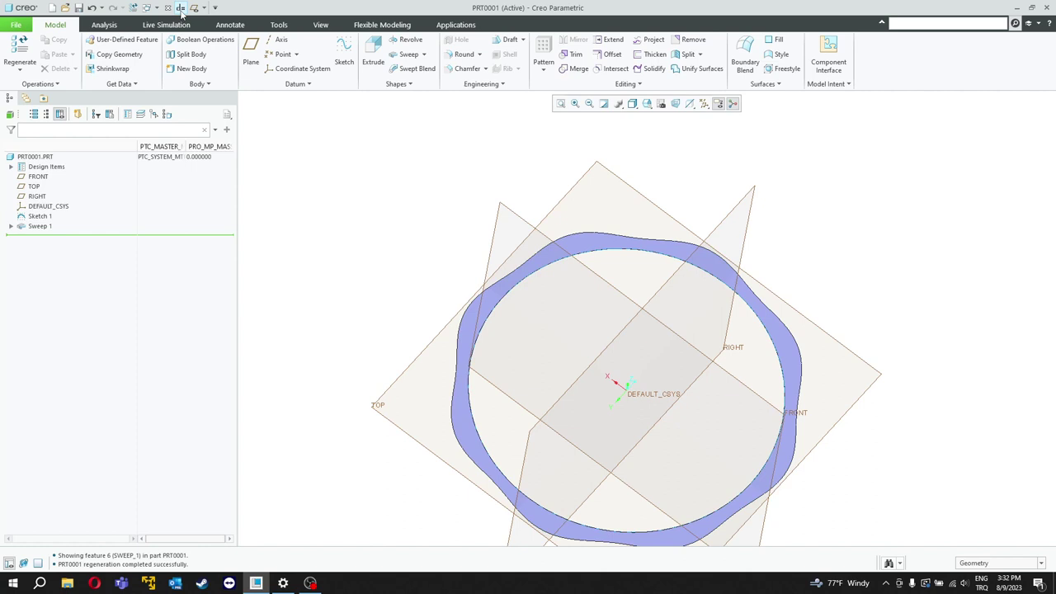
click(500, 283)
click(179, 8)
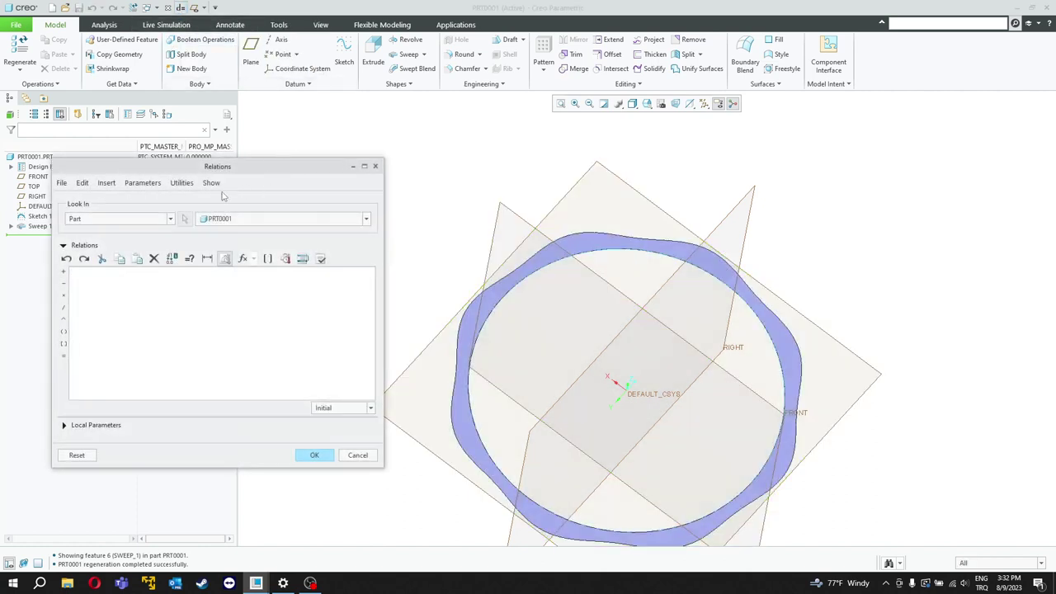
click(157, 219)
click(134, 262)
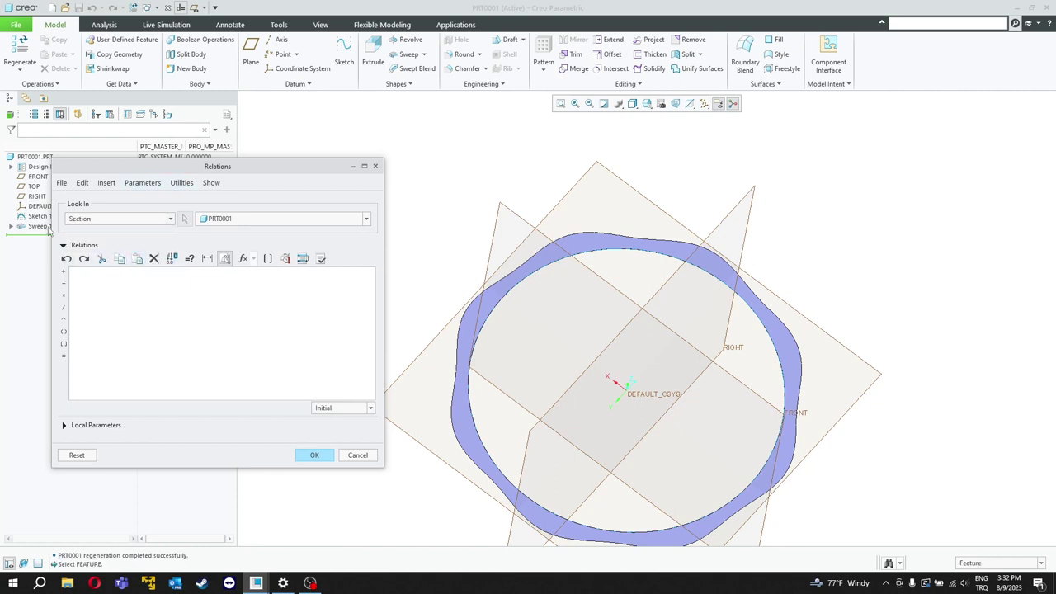
click(41, 226)
click(173, 274)
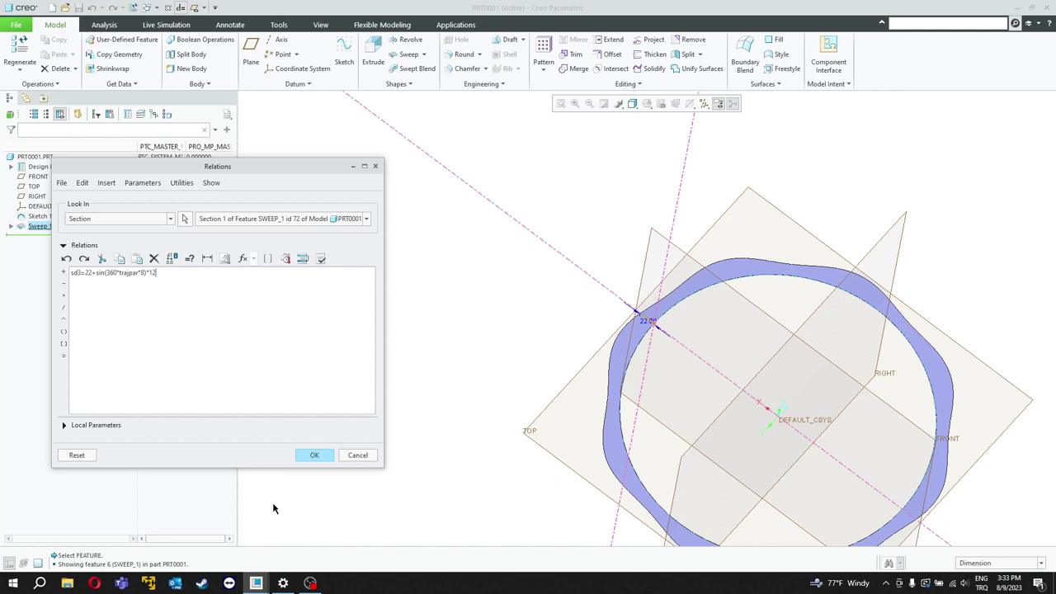
click(310, 455)
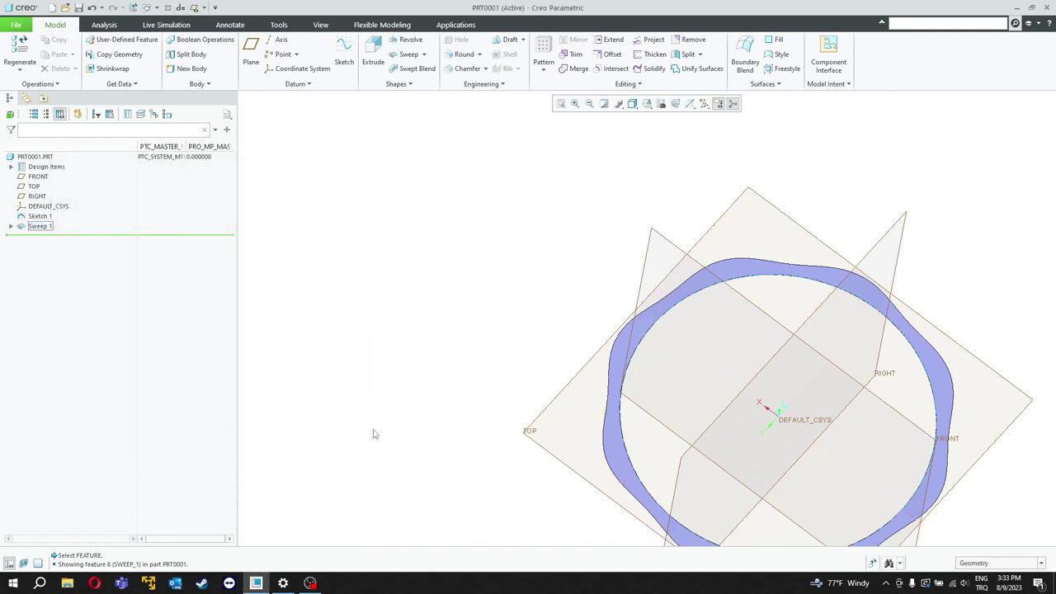
key(ctrl+g)
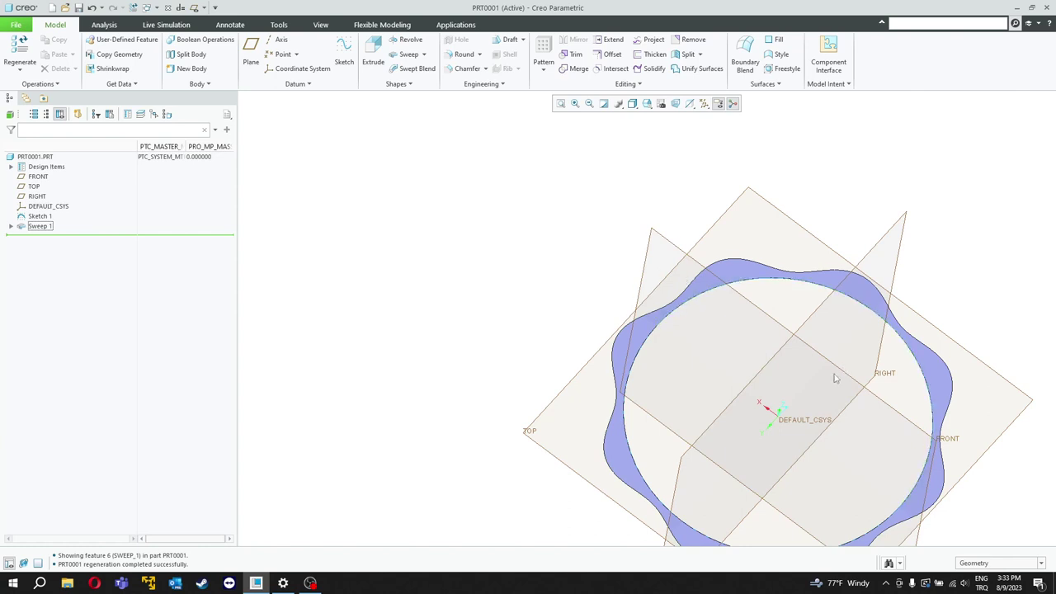
Start a sketch on the wavy sweep surface and draw a circle centred on the origin, just outside the wave crests
scroll(822, 389, down, 5)
scroll(866, 413, up, 5)
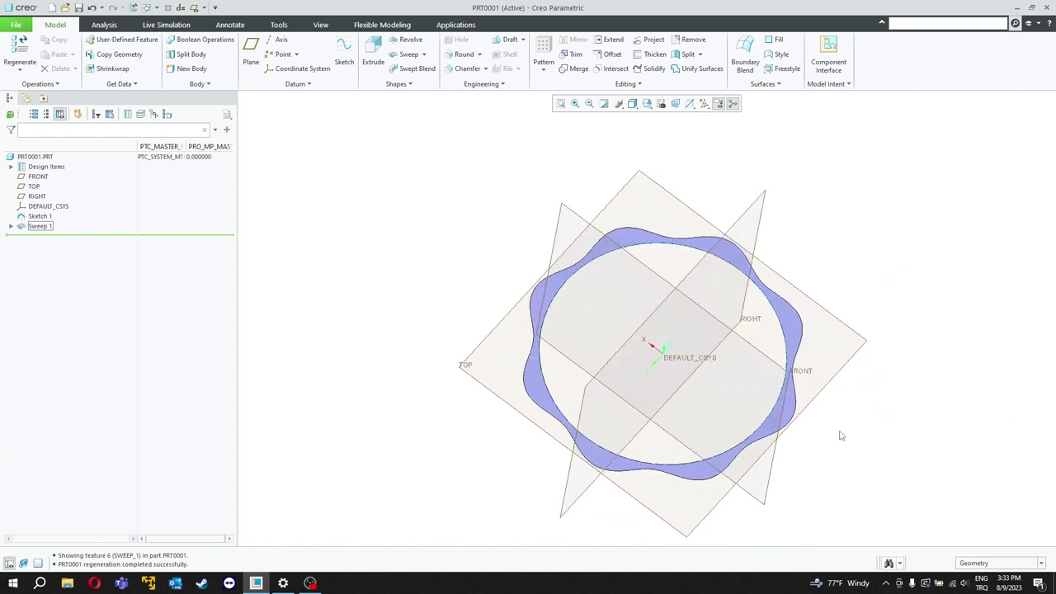
click(787, 339)
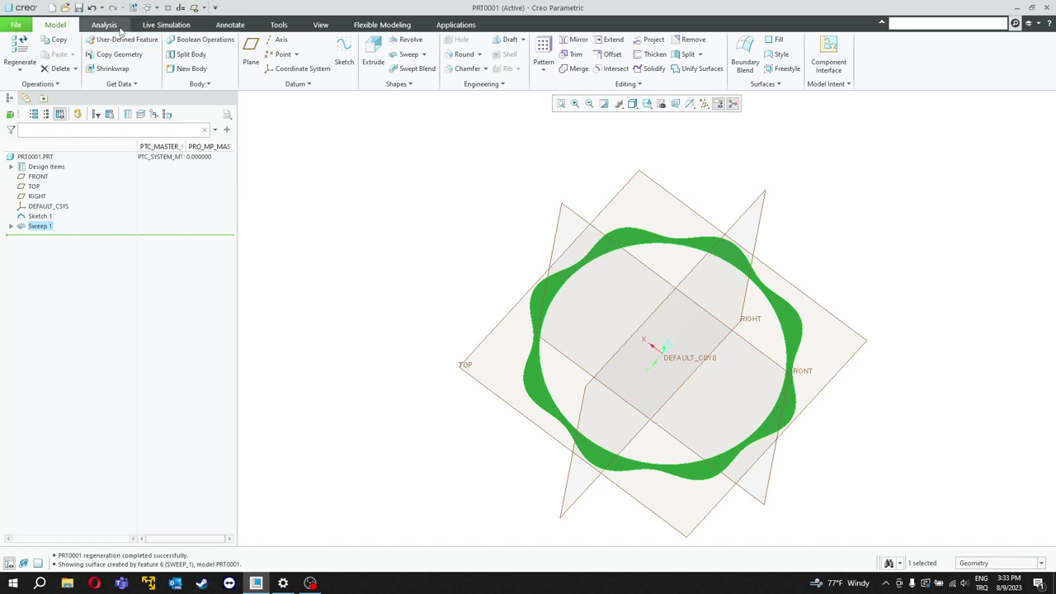
click(344, 51)
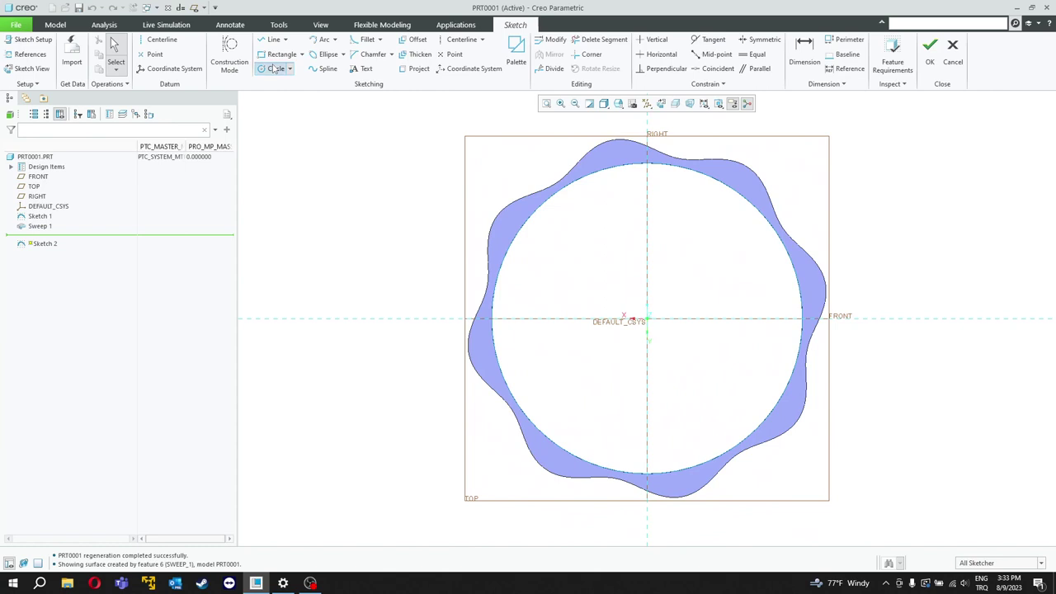
click(276, 68)
click(647, 318)
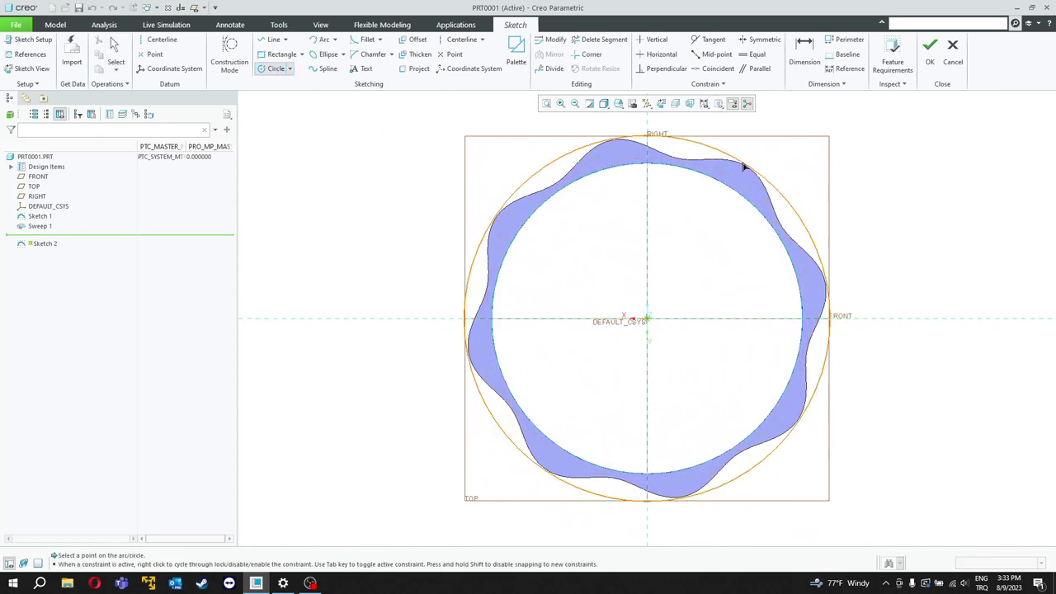
click(753, 159)
Make the sketched circle tangent to the wavy outer edge of the sweep surface
click(711, 39)
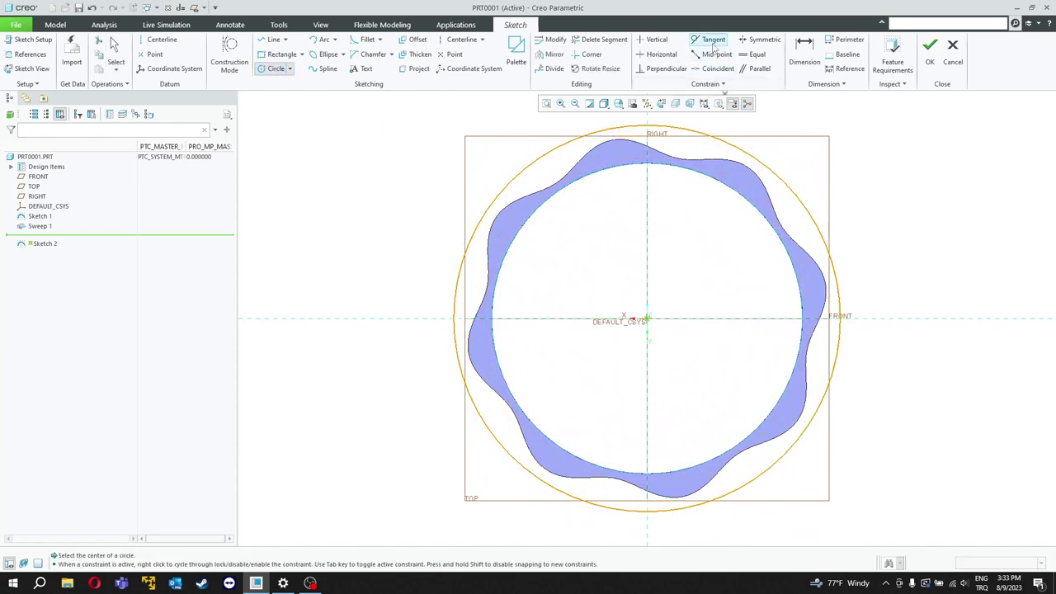
click(751, 155)
click(748, 169)
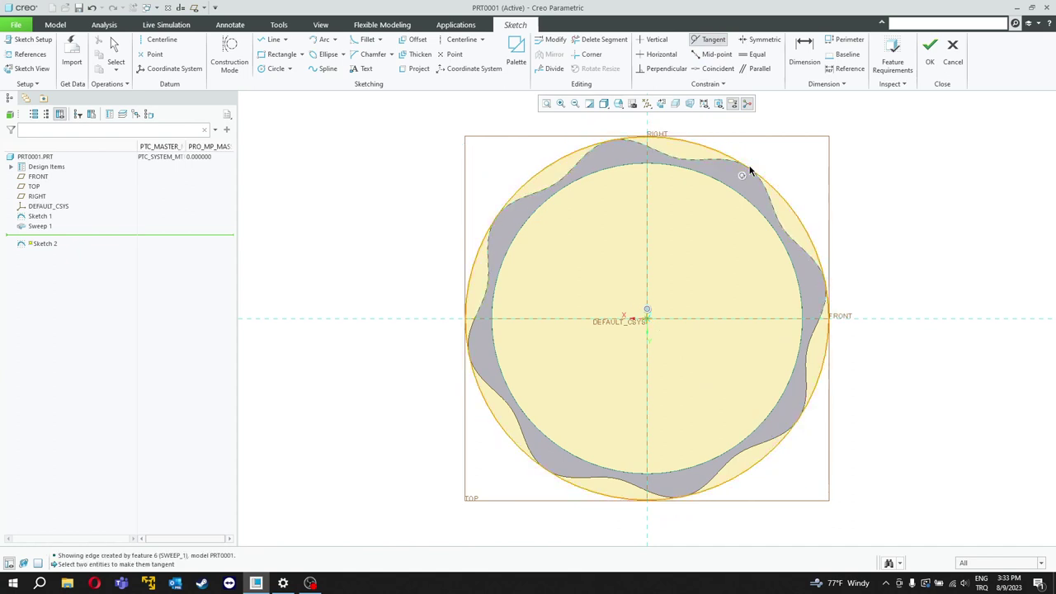
Try to add a radius dimension to the outer tangent circle, and cancel the conflicting dimension
click(799, 66)
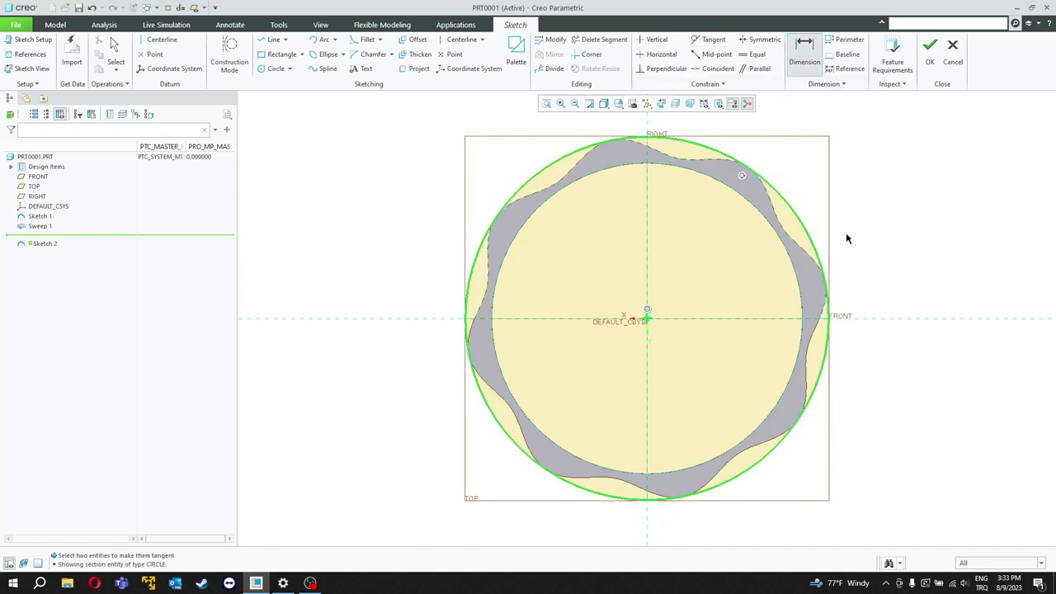
click(846, 238)
middle_click(862, 233)
scroll(842, 235, up, 3)
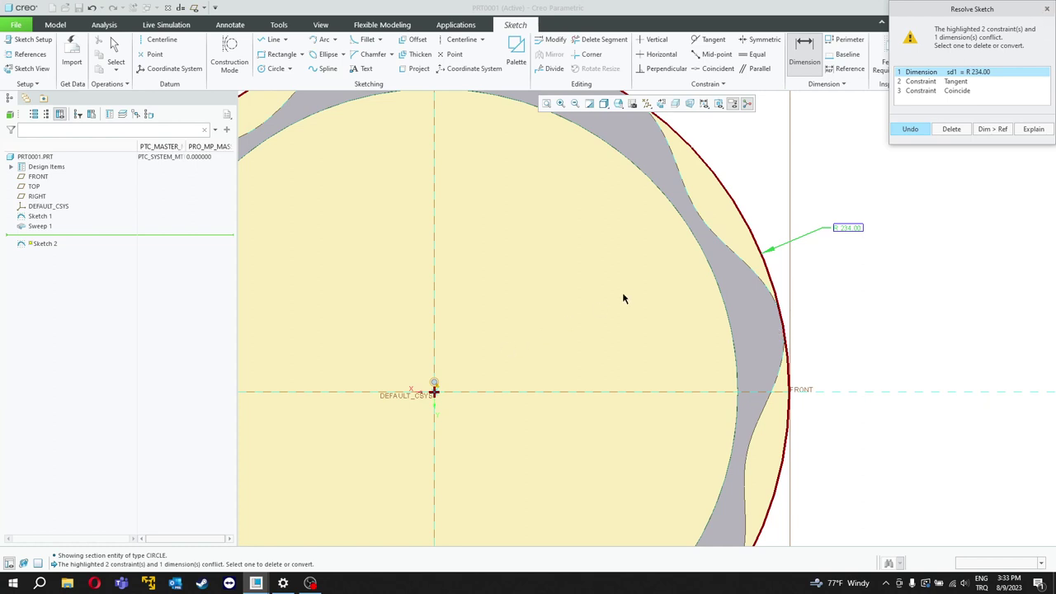
scroll(648, 235, up, 3)
scroll(634, 178, down, 2)
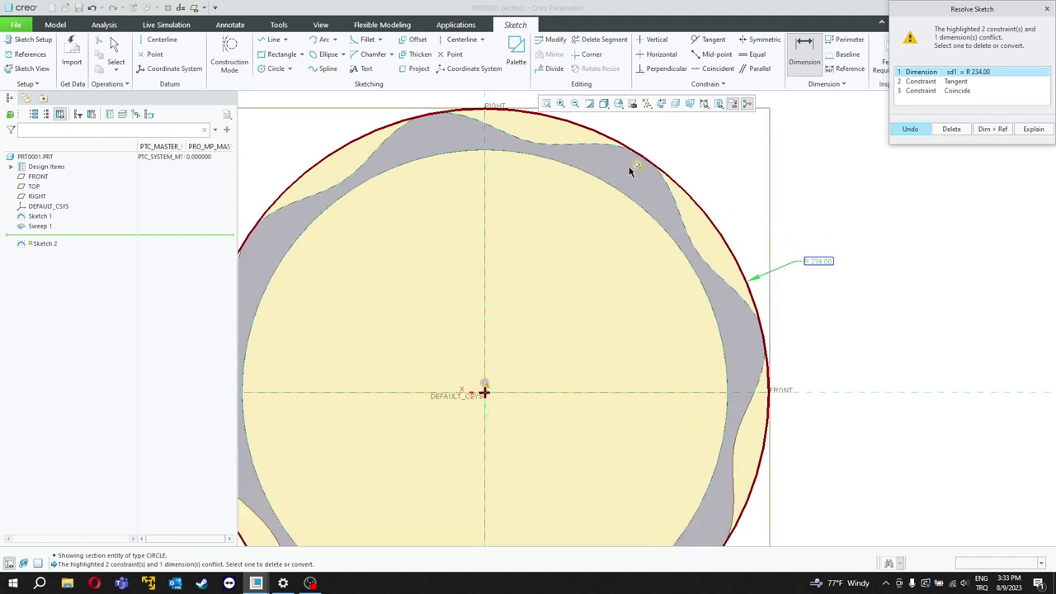
click(1045, 10)
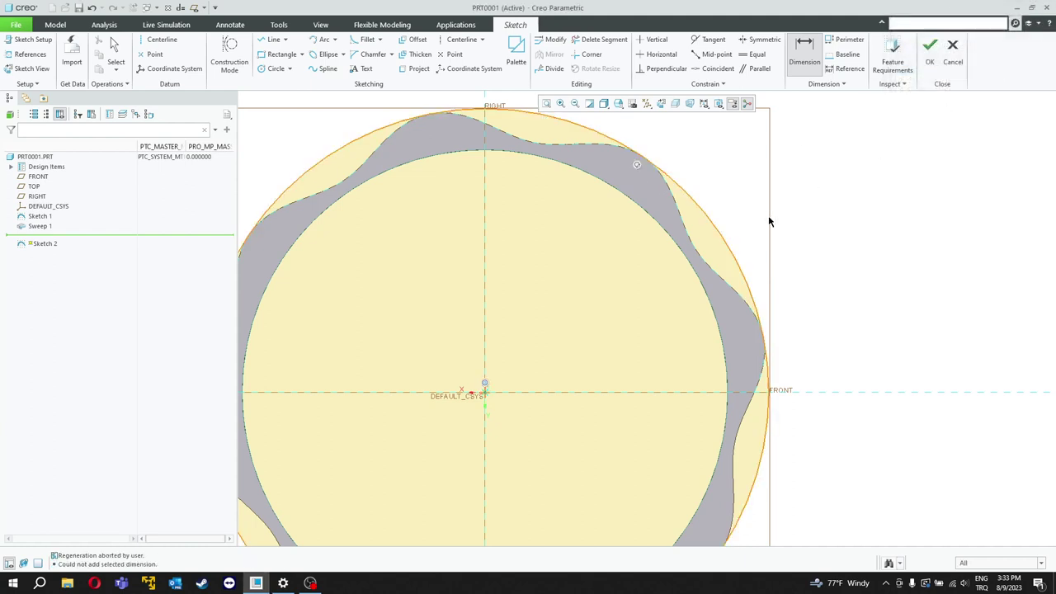
scroll(801, 236, down, 3)
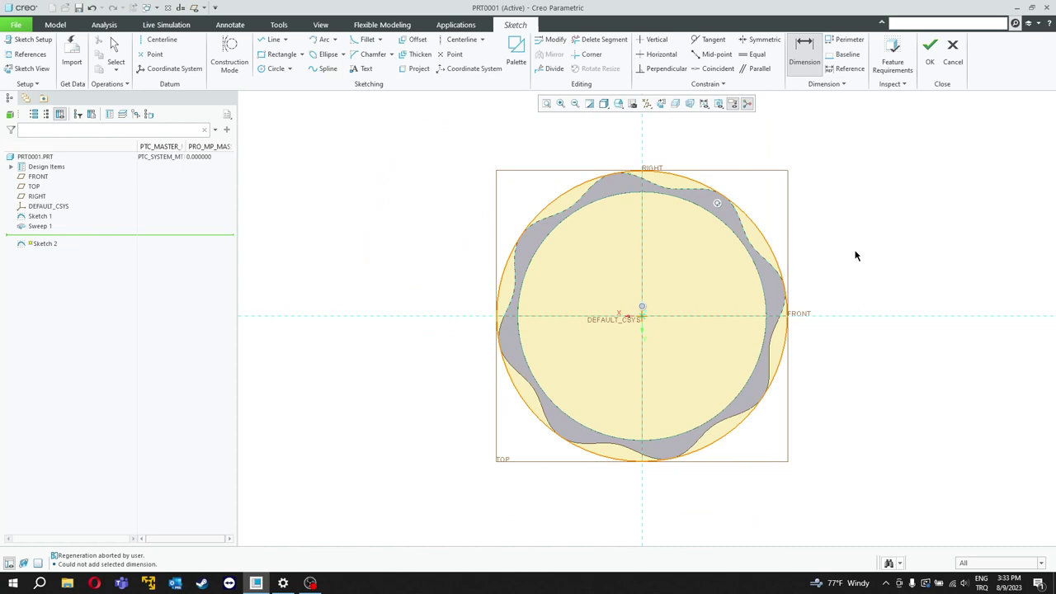
middle_drag(849, 254, 772, 253)
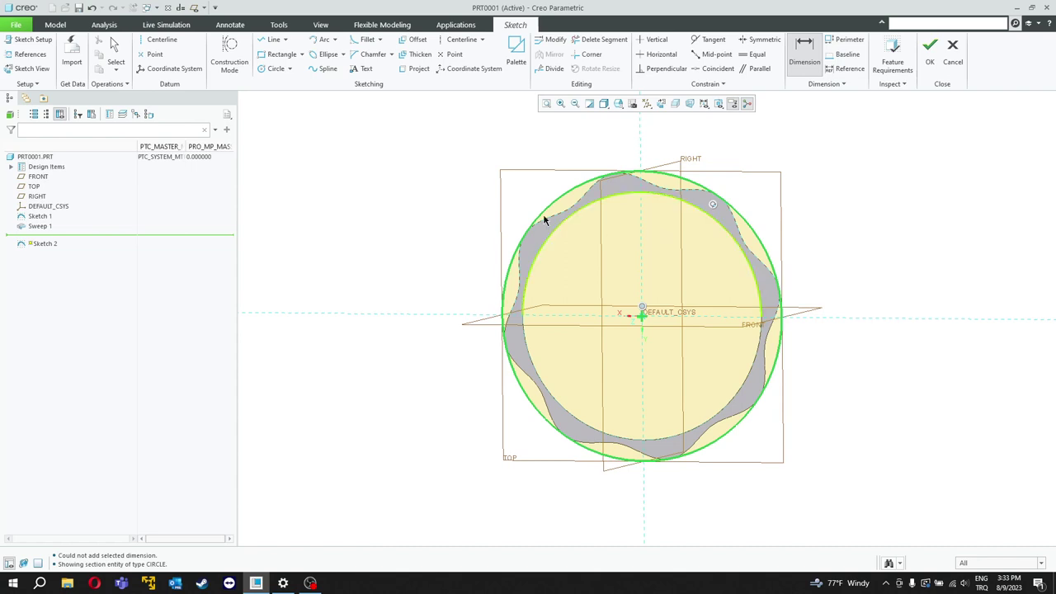
Quit the sketch without saving, close the part, and erase all objects not displayed from the session
click(169, 9)
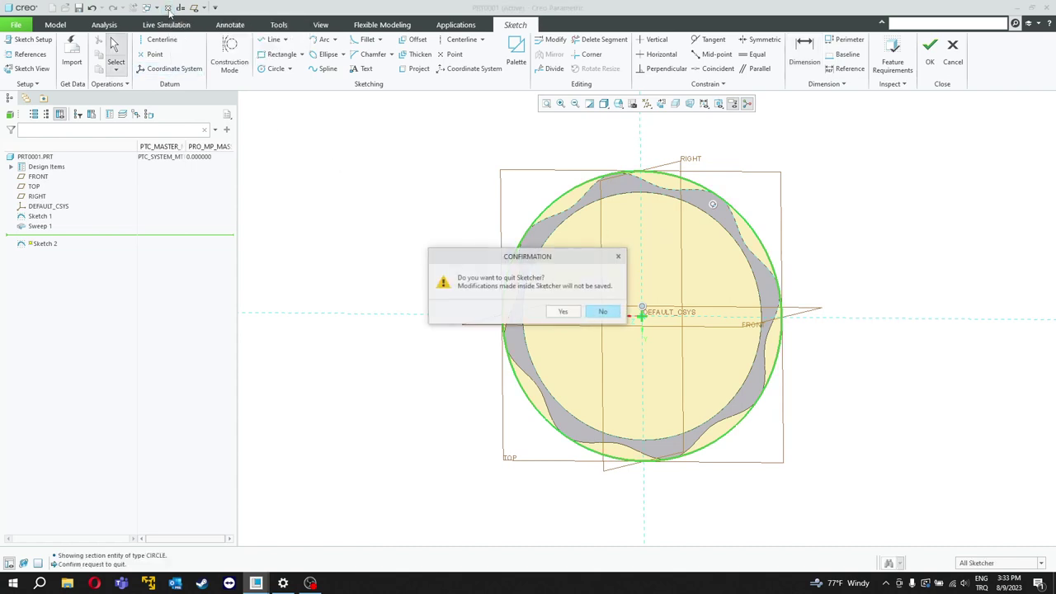
click(563, 311)
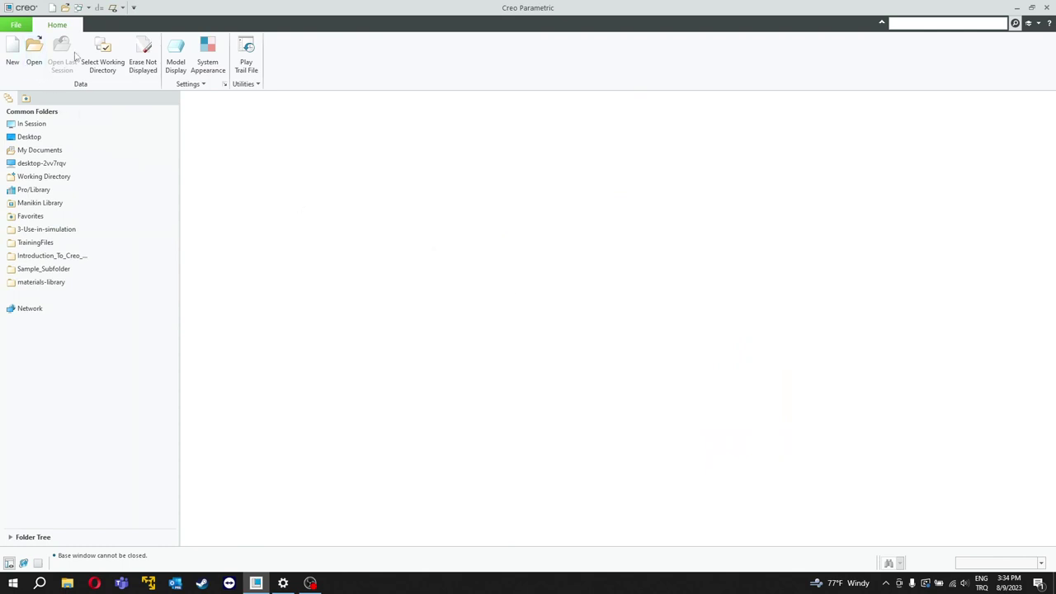
click(143, 58)
click(538, 380)
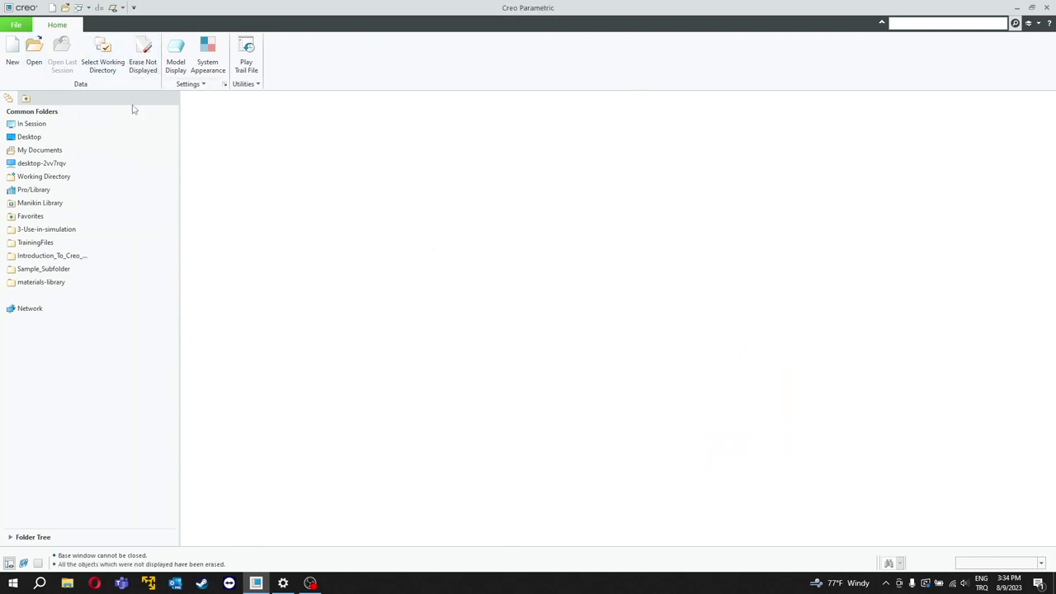
Create a new solid part from the default template and start a sketch on the TOP plane
click(12, 51)
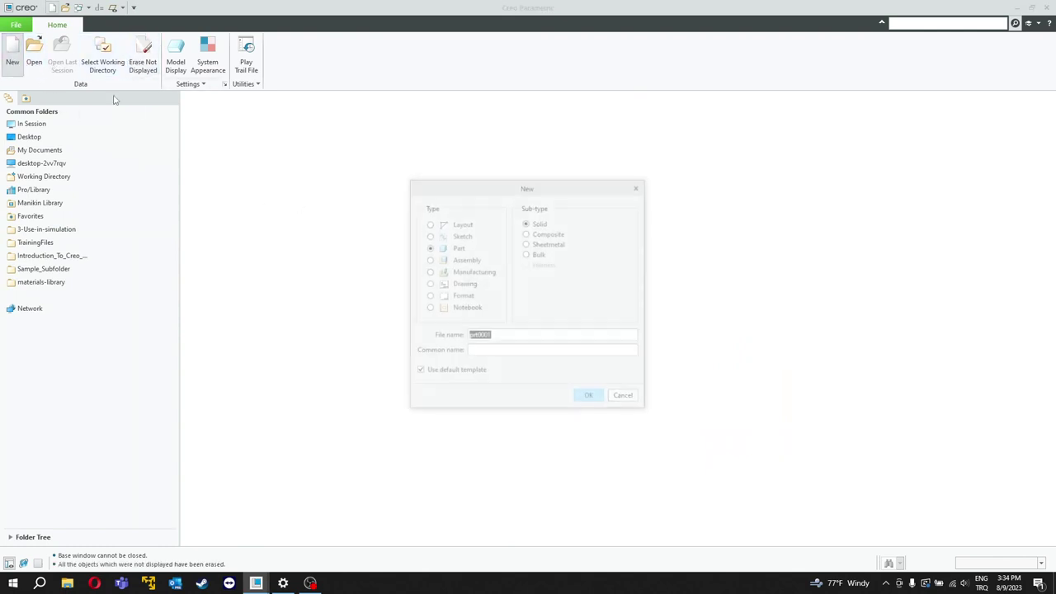
click(589, 399)
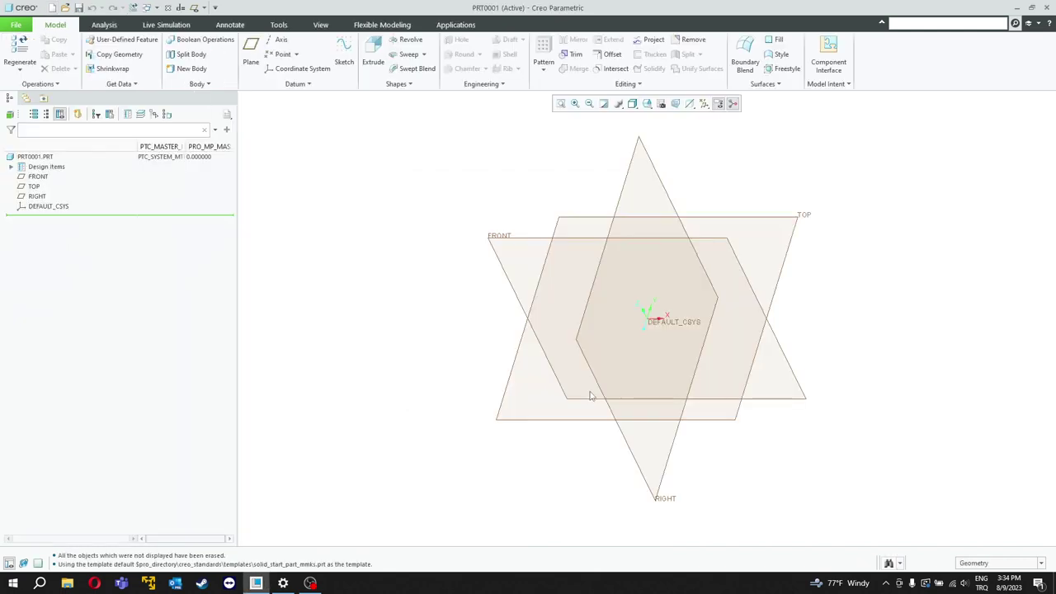
click(783, 268)
click(345, 51)
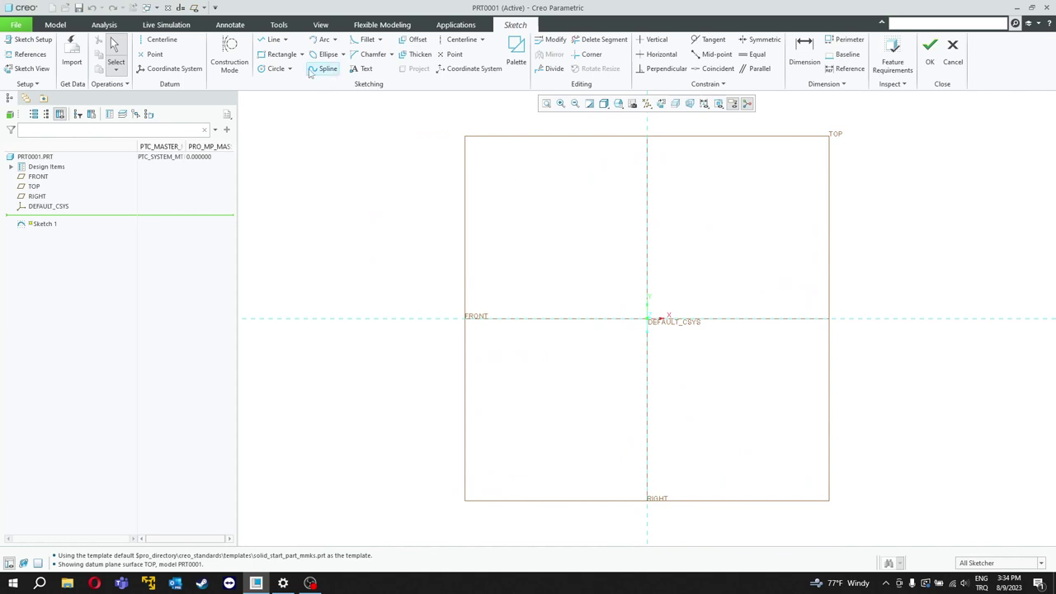
Draw a circle centred on the origin, set its diameter to 200 mm and finish the sketch
click(275, 69)
click(647, 318)
click(747, 236)
click(804, 51)
double_click(554, 235)
middle_click(495, 196)
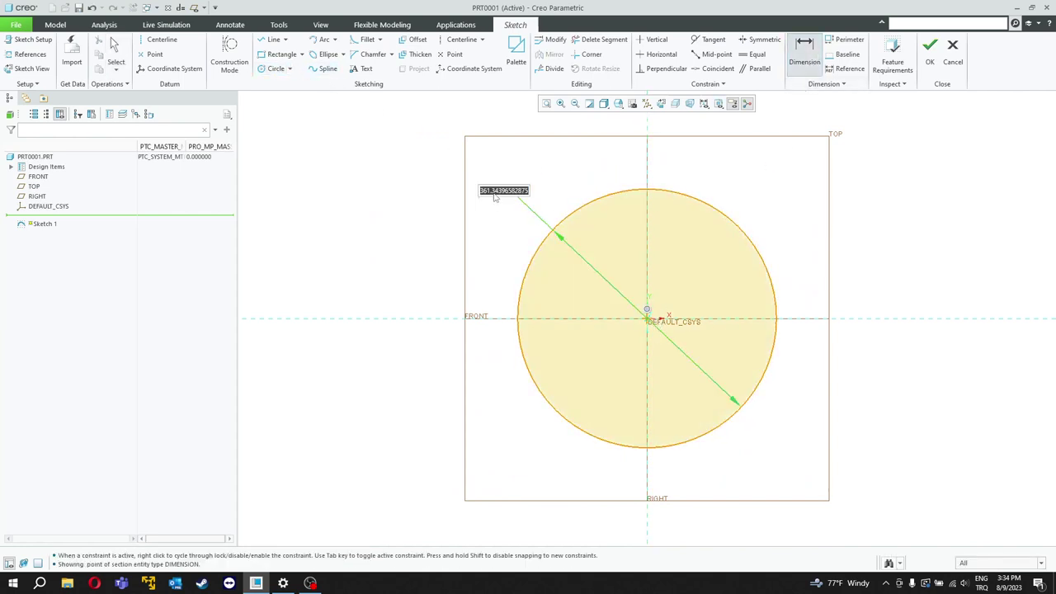
text(200)
key(Return)
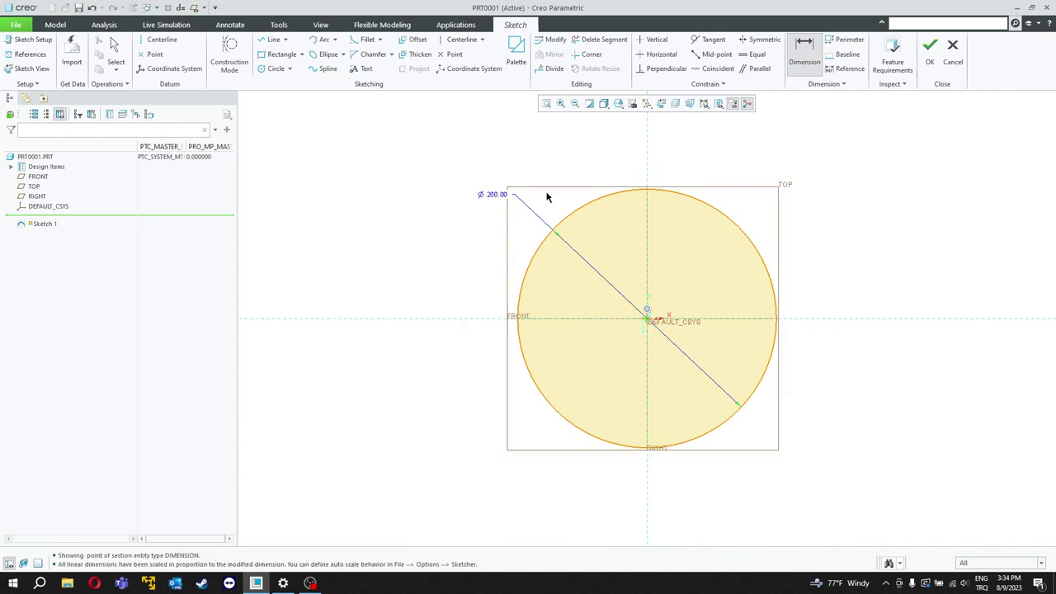
click(930, 51)
Start a sweep along the circle and draw a section line slanting upward and outward from the trajectory's start point
click(409, 54)
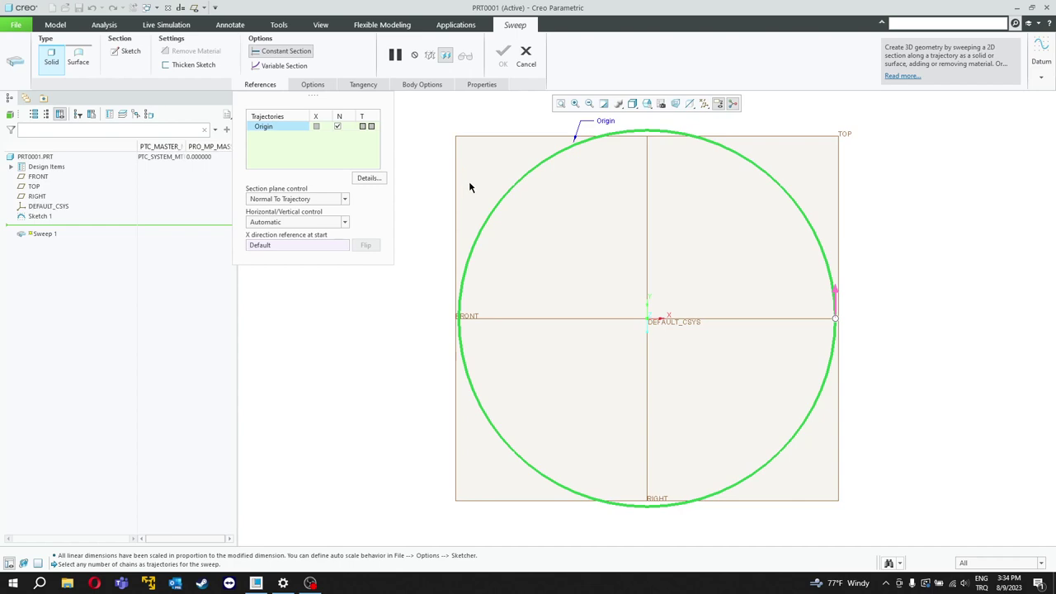
click(129, 51)
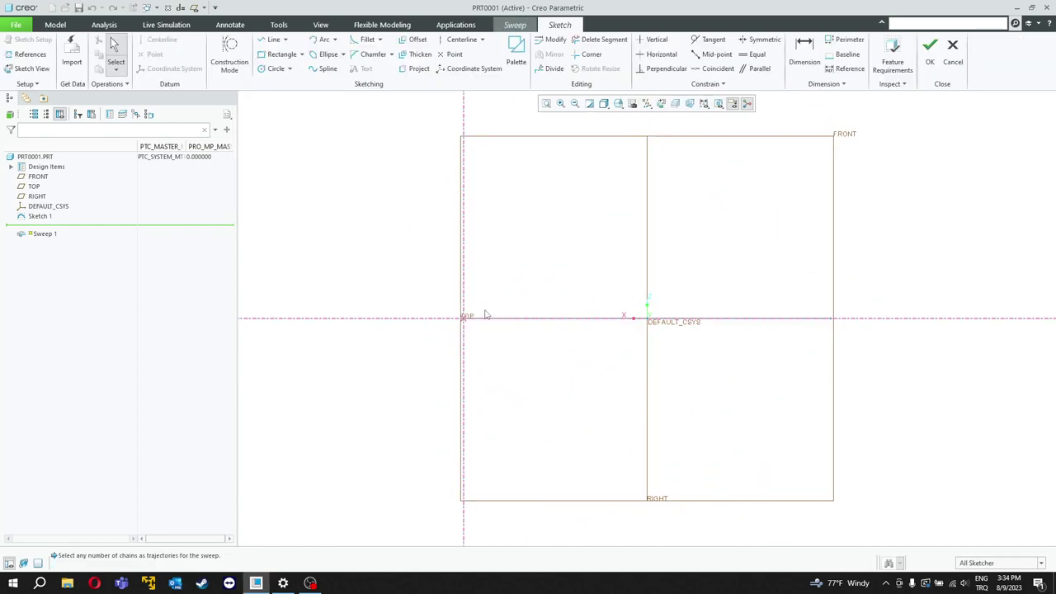
click(273, 40)
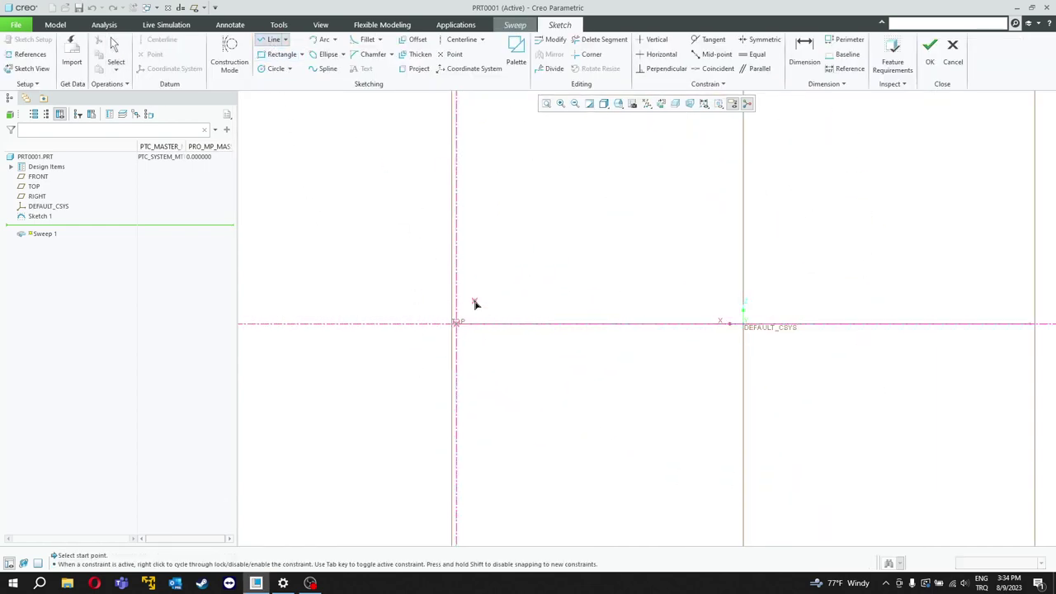
click(456, 321)
click(401, 288)
middle_click(497, 306)
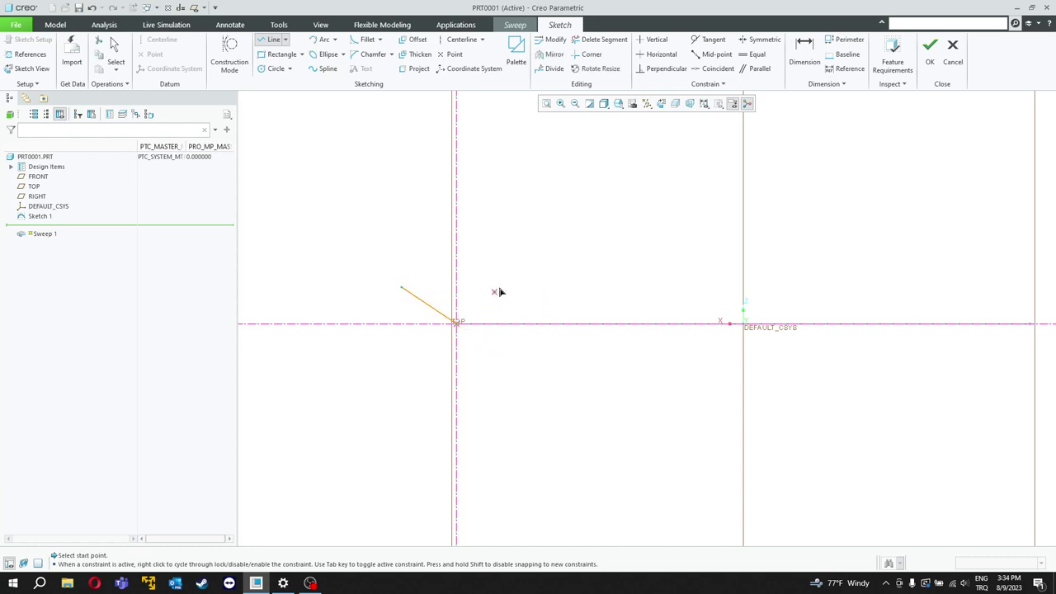
Dimension the section line with a height of 12 mm above the horizontal reference and an angle of 150 degrees to it
click(804, 53)
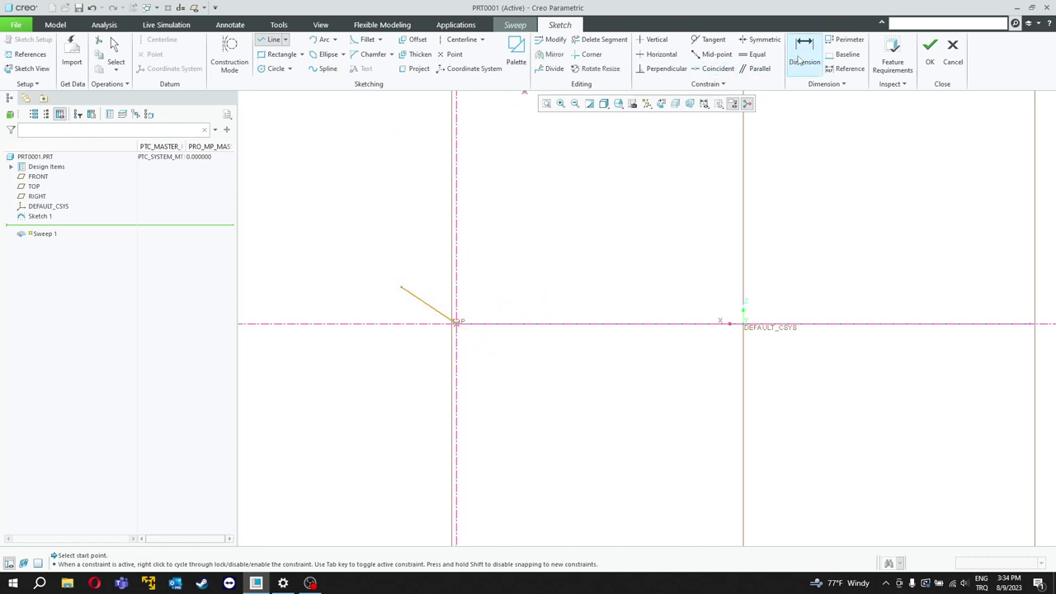
click(401, 288)
click(486, 323)
middle_click(409, 309)
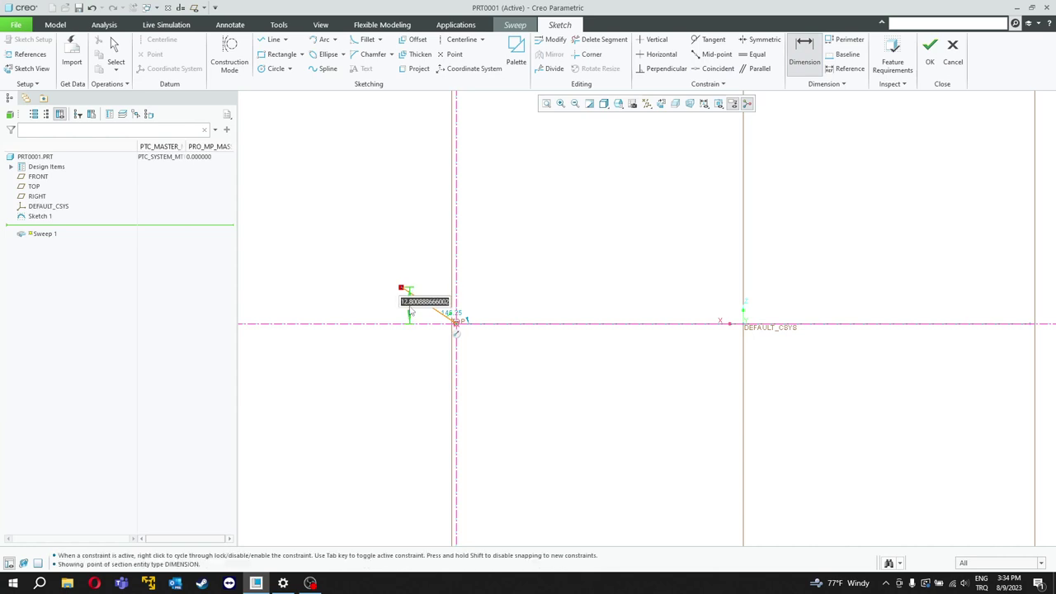
text(12)
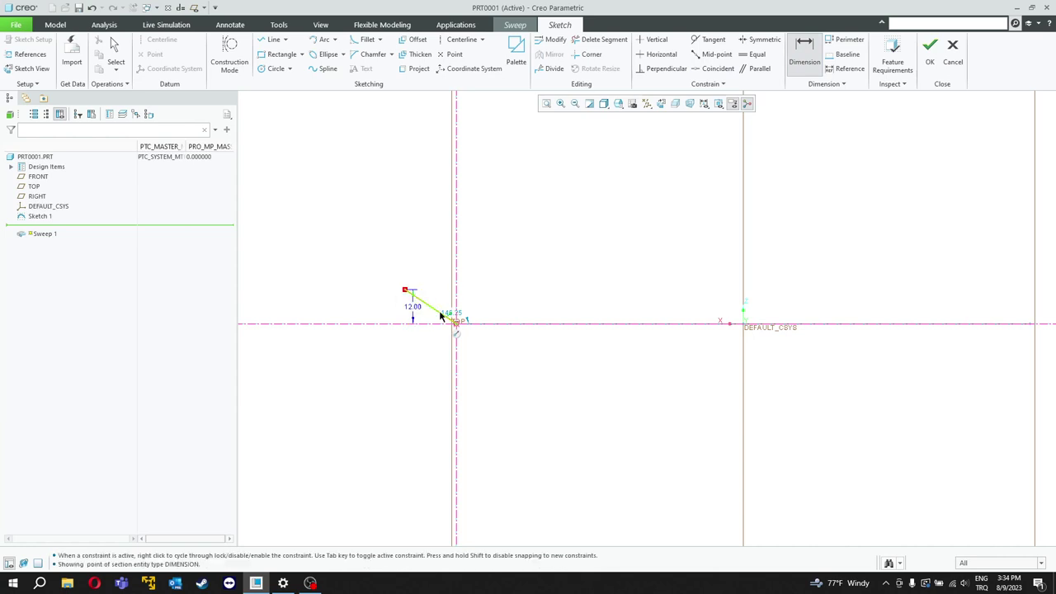
key(Return)
middle_click(459, 311)
text(150)
key(Return)
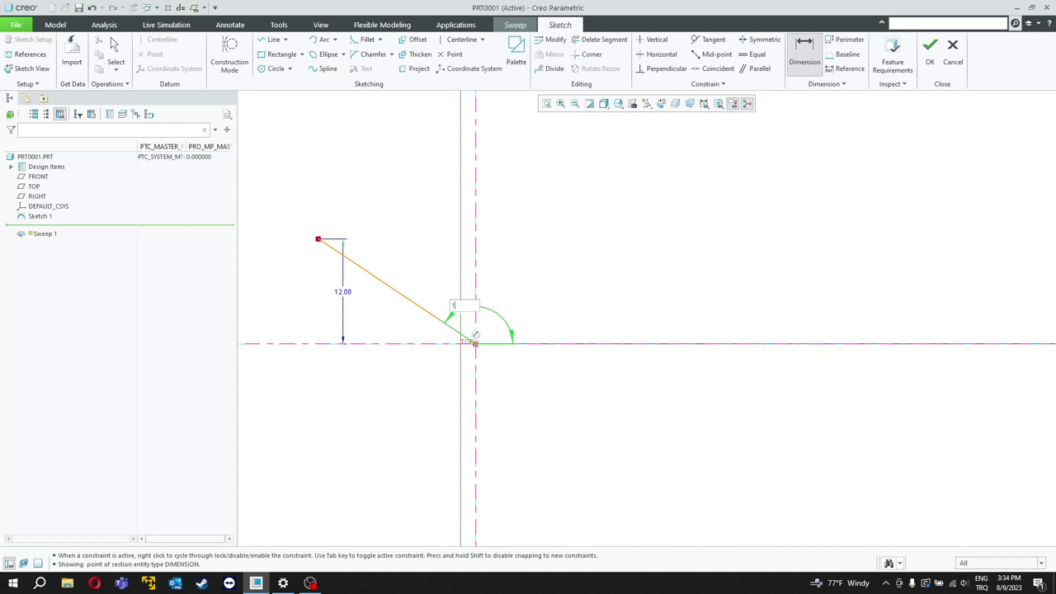
scroll(459, 311, down, 5)
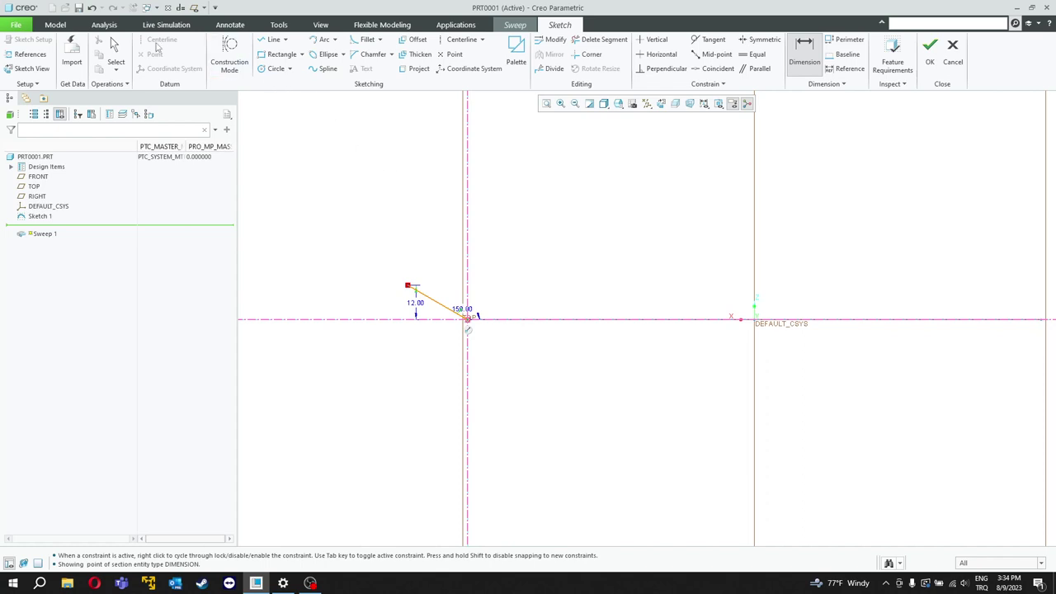
Show the symbolic names of the section dimensions, and switch the display back to numeric values
click(283, 27)
click(433, 54)
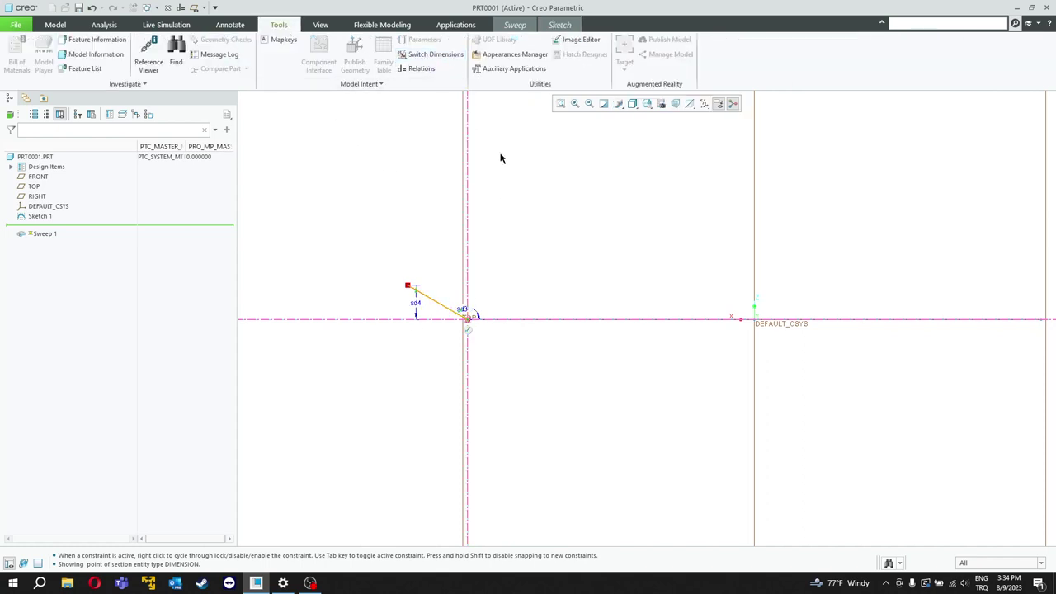
click(433, 53)
click(414, 55)
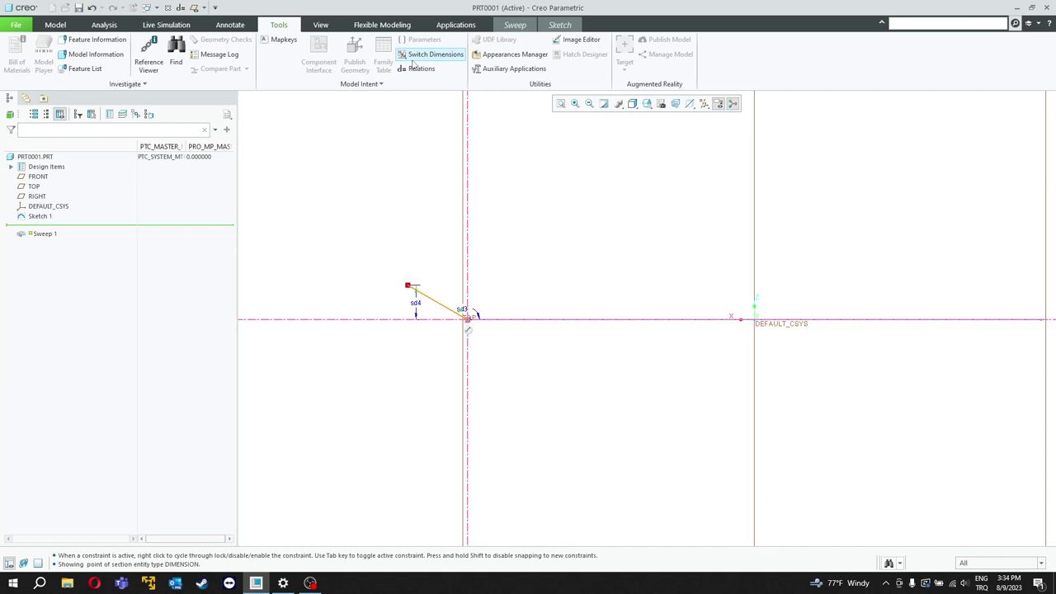
click(412, 58)
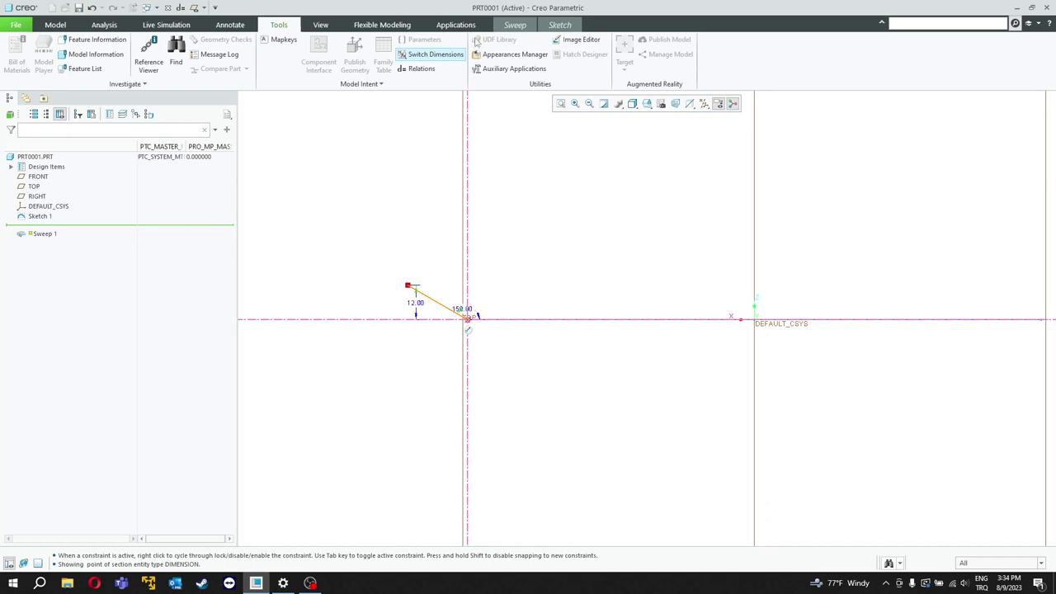
click(571, 25)
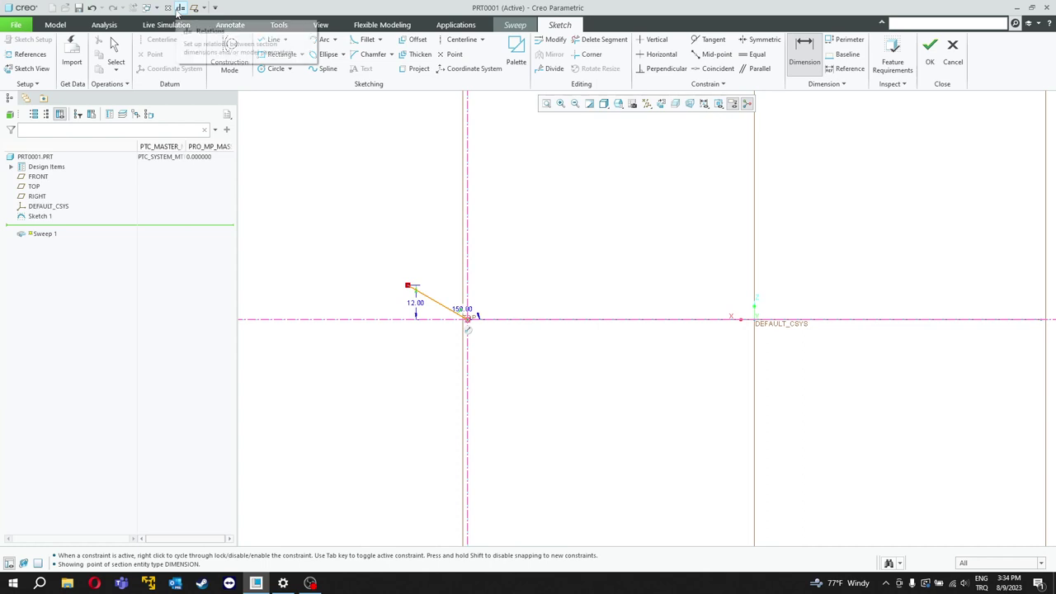
Add the section relation sd4=12+sin(360*trajpar*6)*12 to drive the line's height, and verify and accept it
click(179, 8)
drag(243, 173, 283, 147)
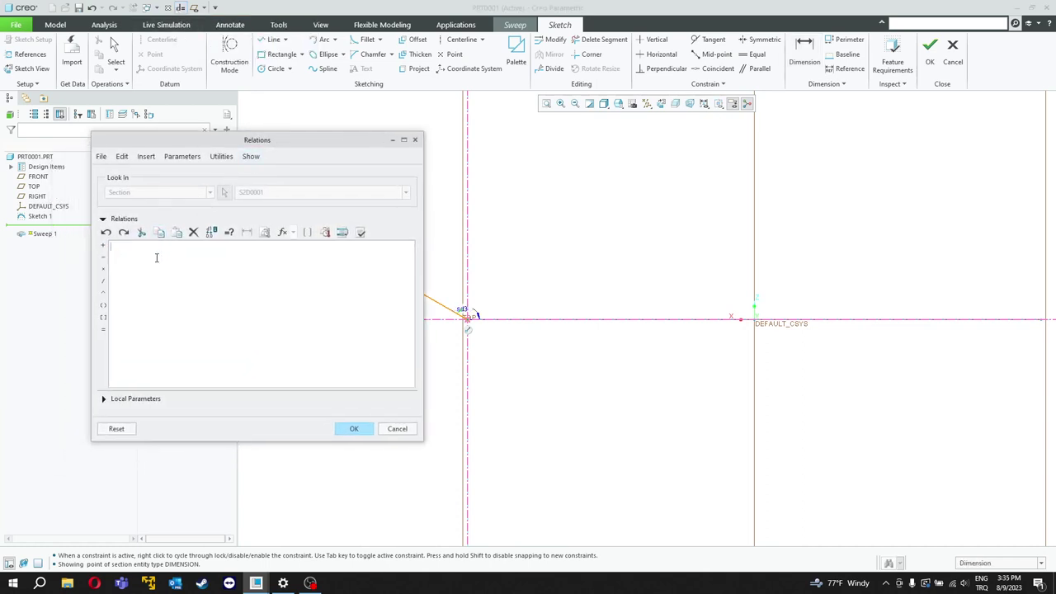
drag(283, 147, 191, 144)
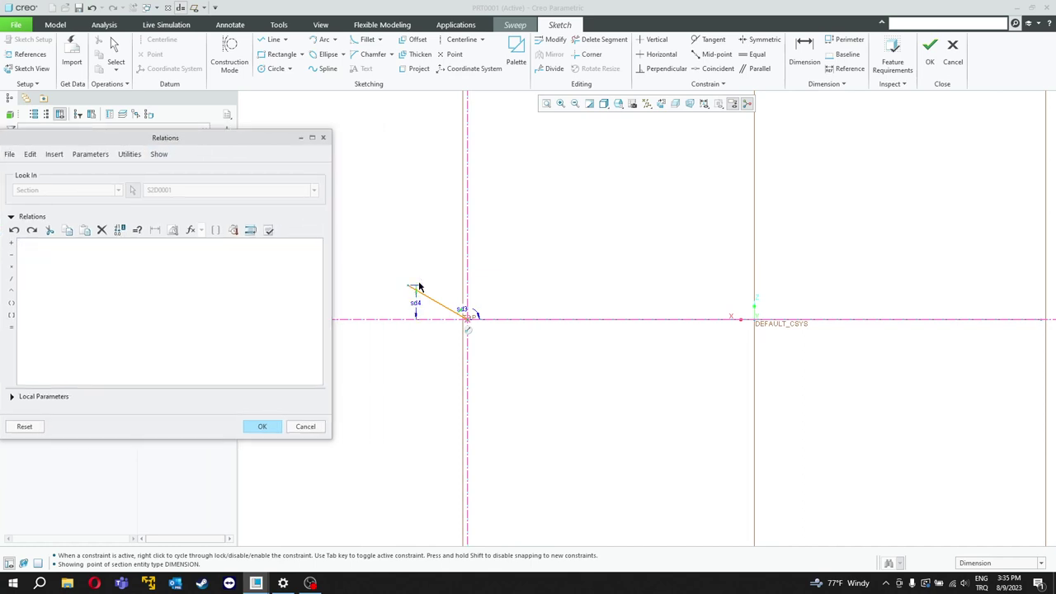
drag(271, 136, 315, 119)
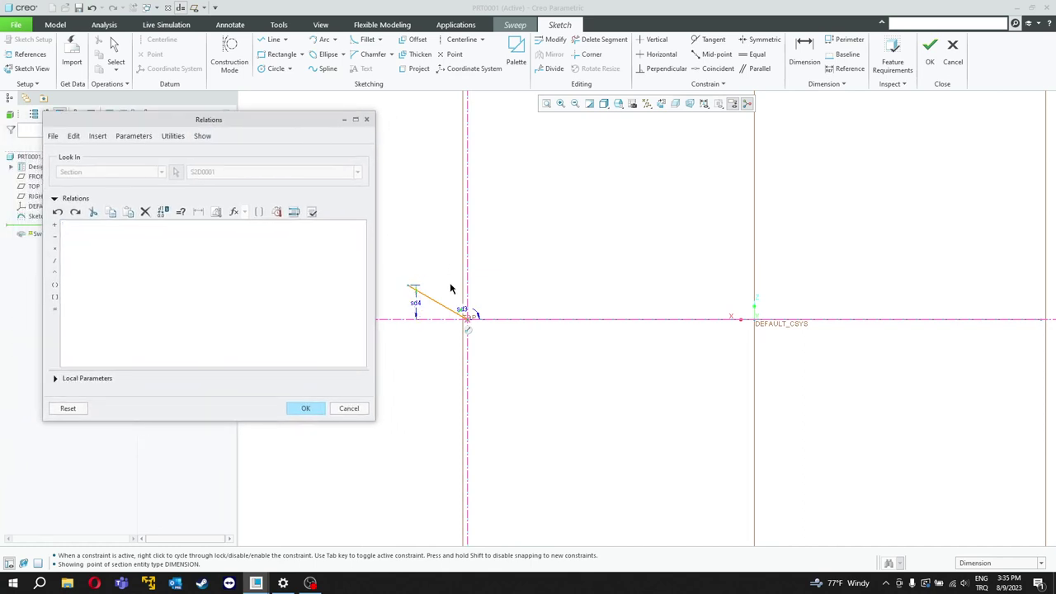
click(416, 303)
click(279, 24)
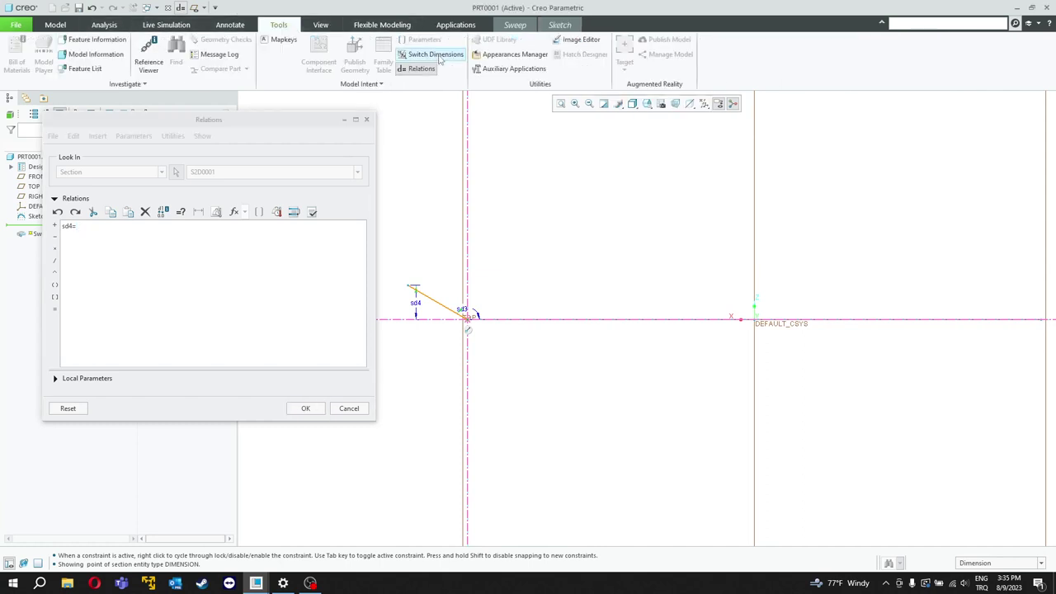
click(435, 55)
click(222, 254)
text(12+sin(360*trajpar*6)*12)
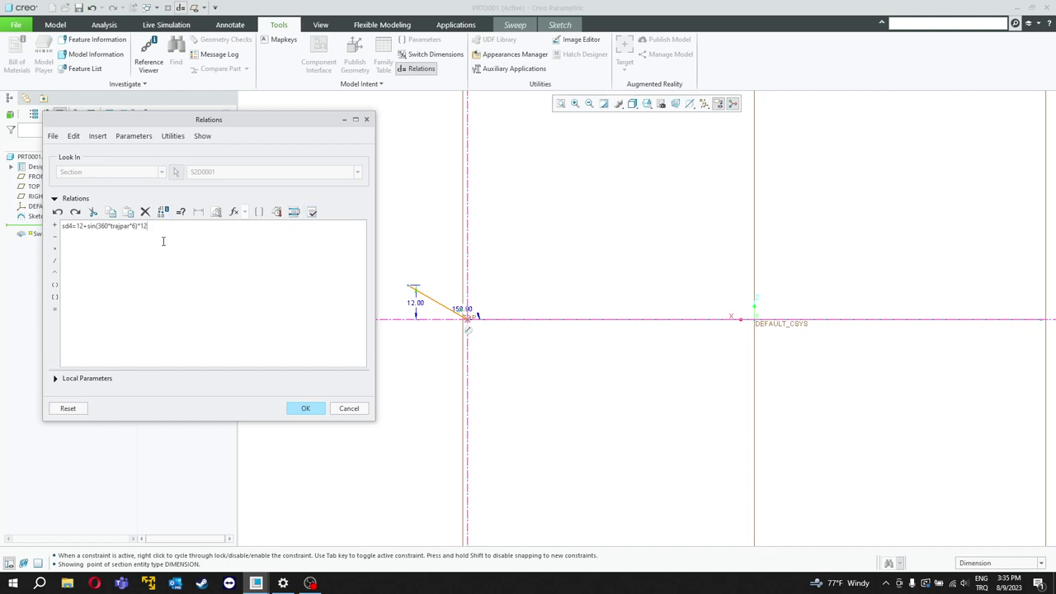
click(312, 211)
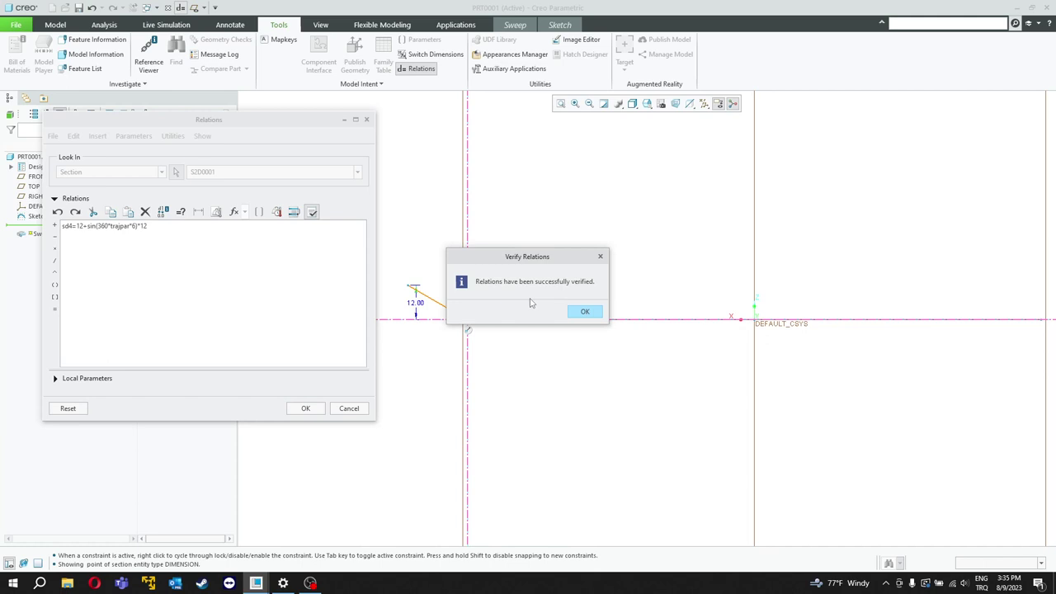
click(583, 313)
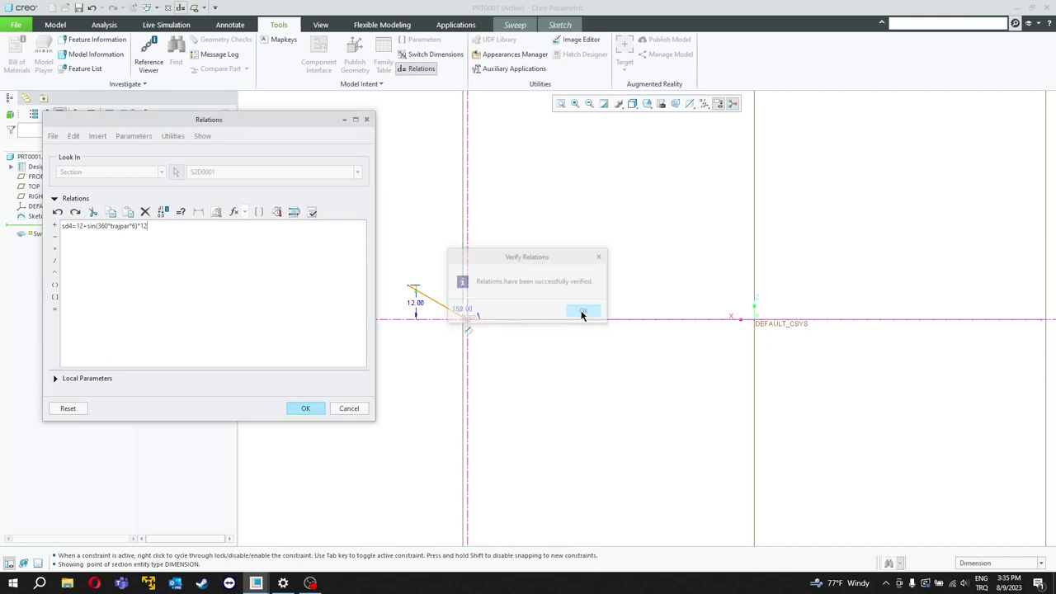
click(305, 408)
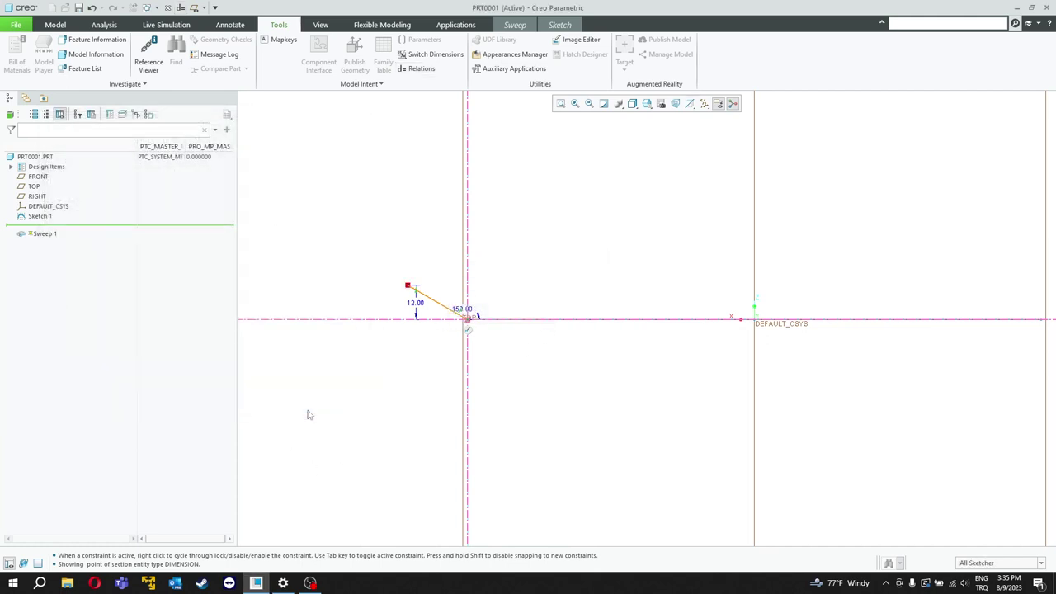
Finish the section sketch and complete the sweep as a surface with a variable section
click(561, 25)
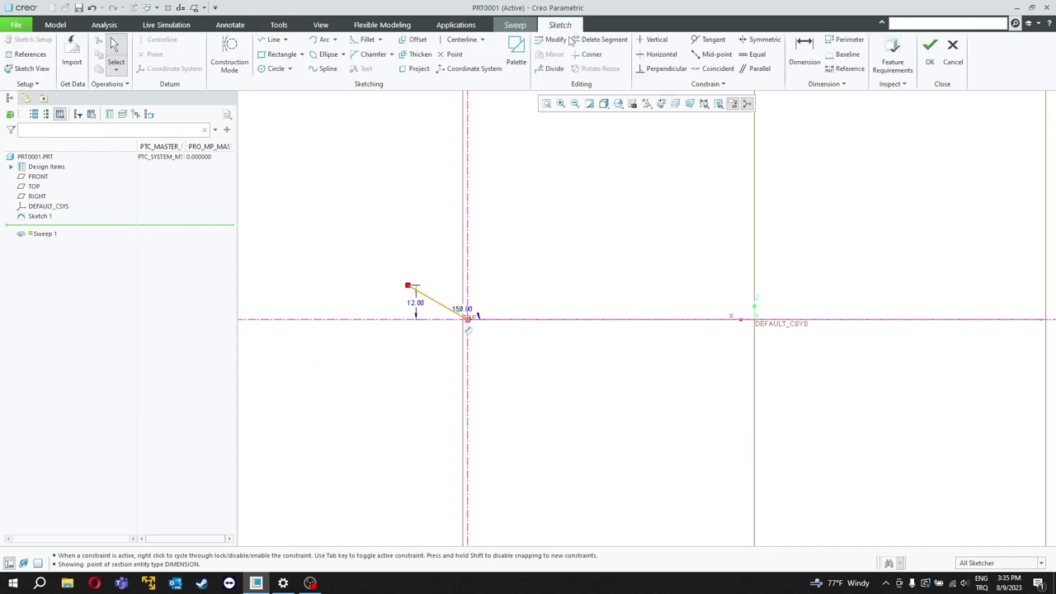
click(930, 47)
click(595, 314)
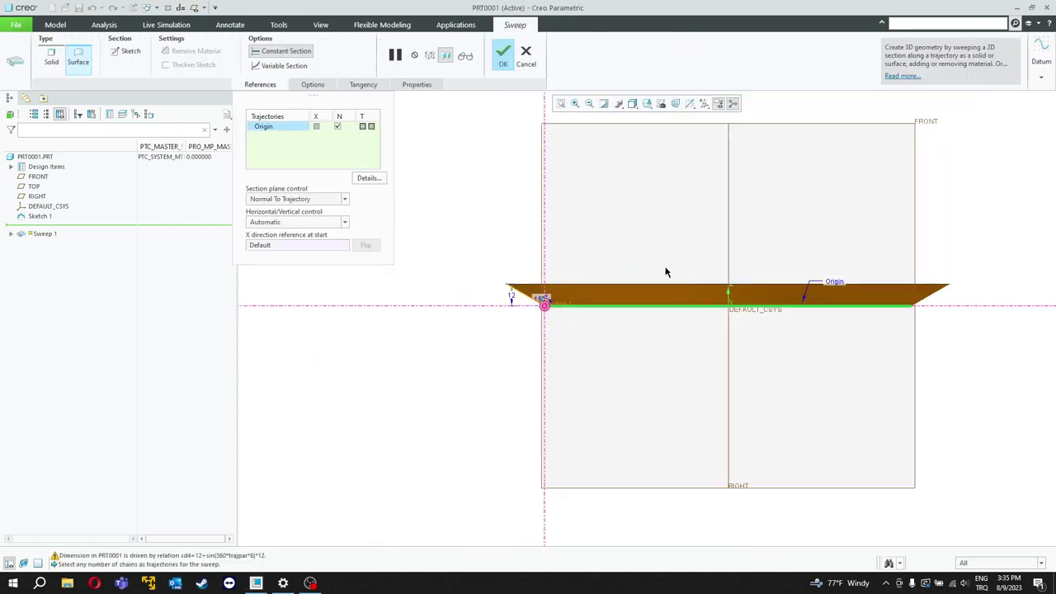
click(292, 66)
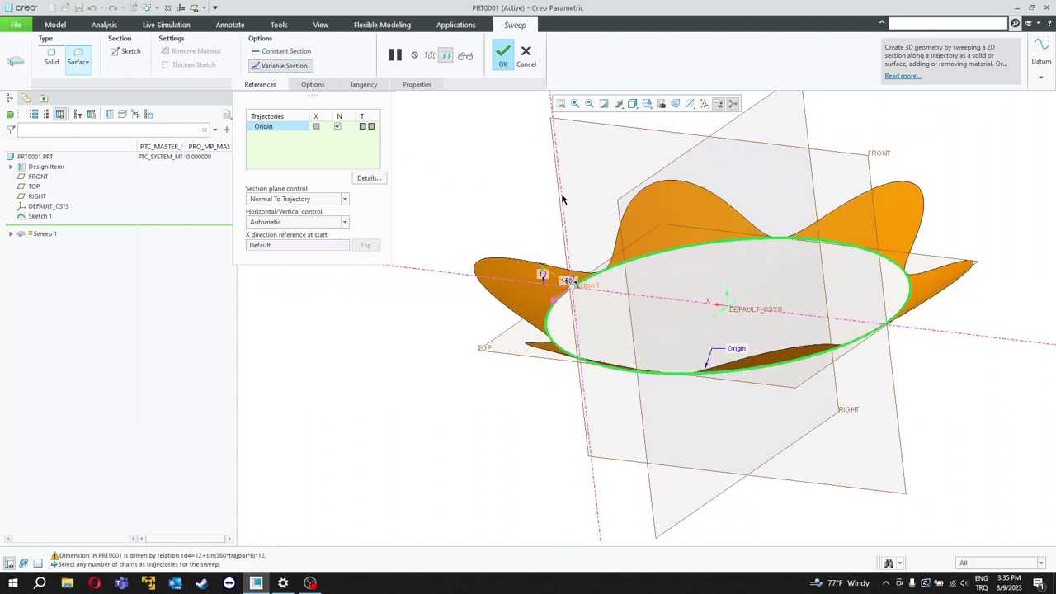
middle_drag(564, 201, 591, 228)
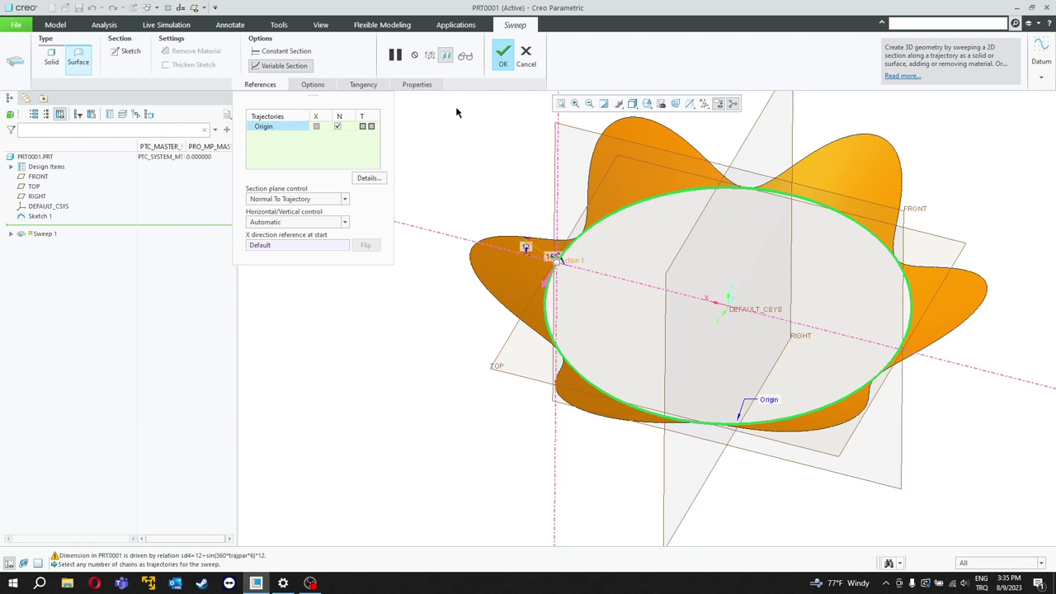
click(501, 58)
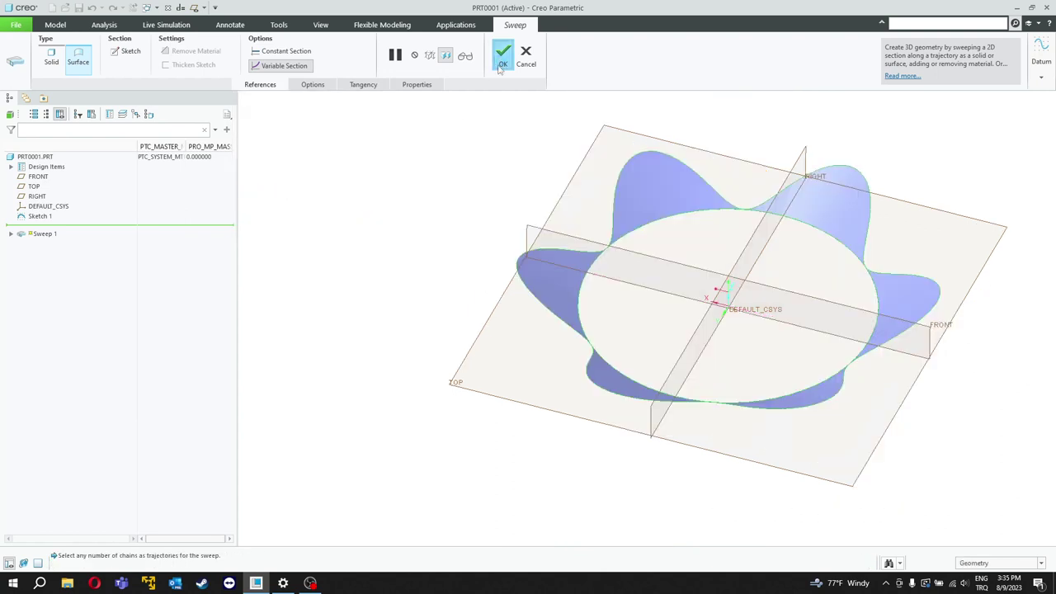
Change the sweep section's height relation to sd4=12+sin(360*trajpar*6)*6, verify it, and regenerate the surface
click(179, 9)
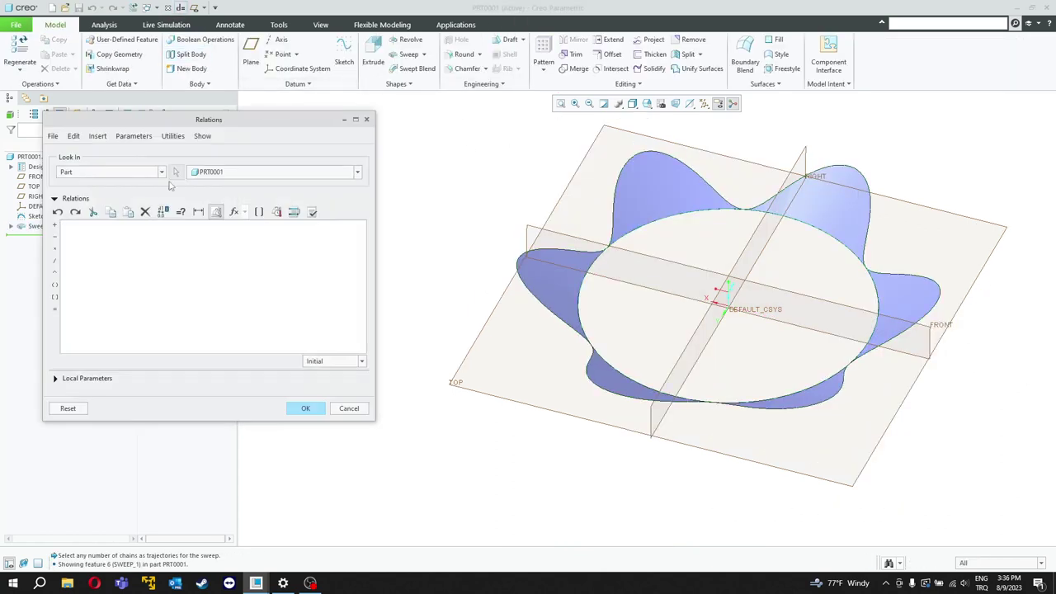
click(142, 174)
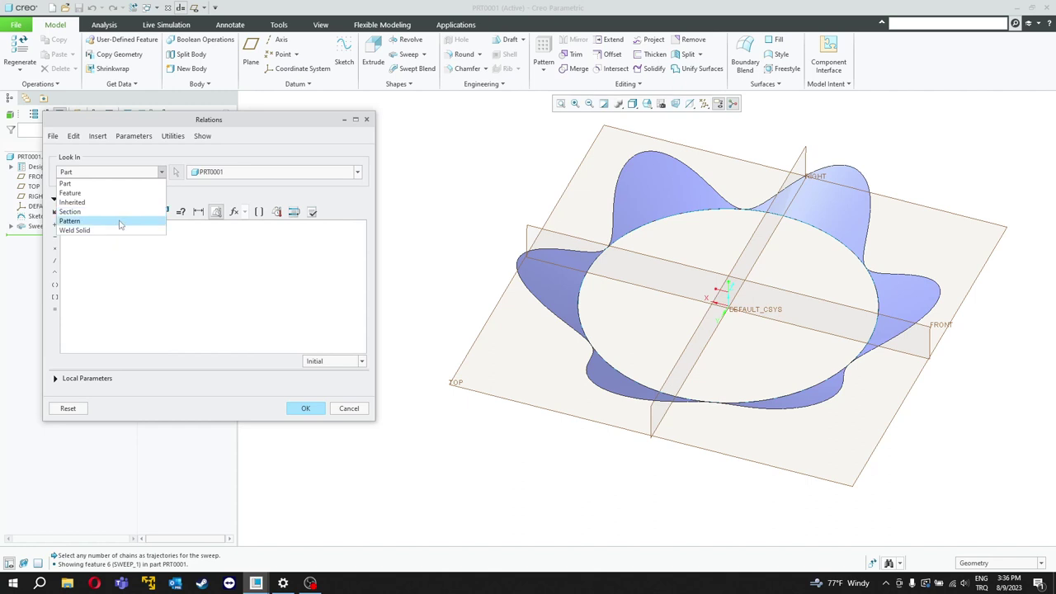
click(70, 211)
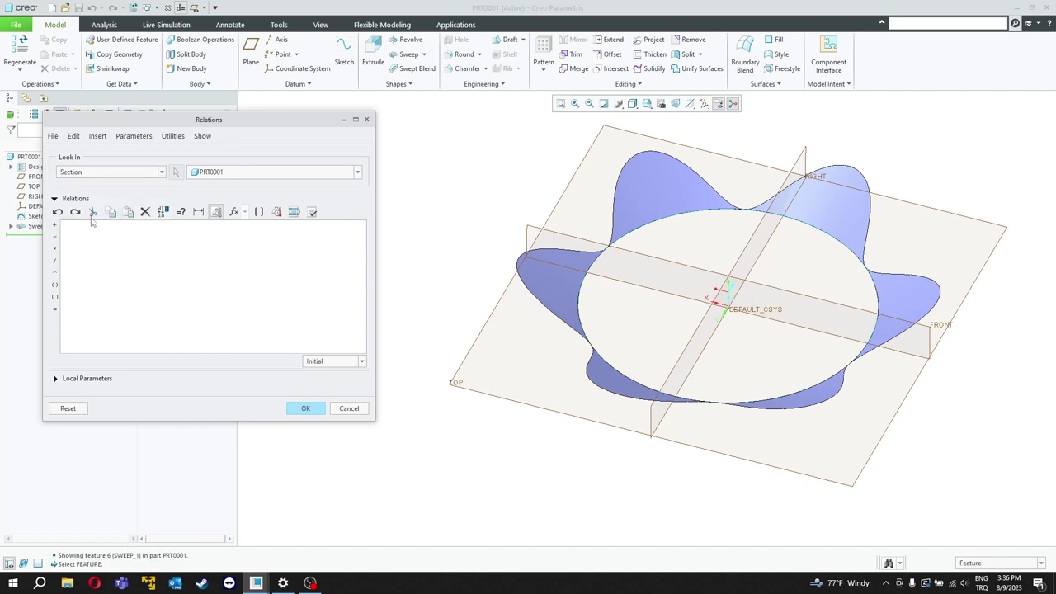
click(36, 226)
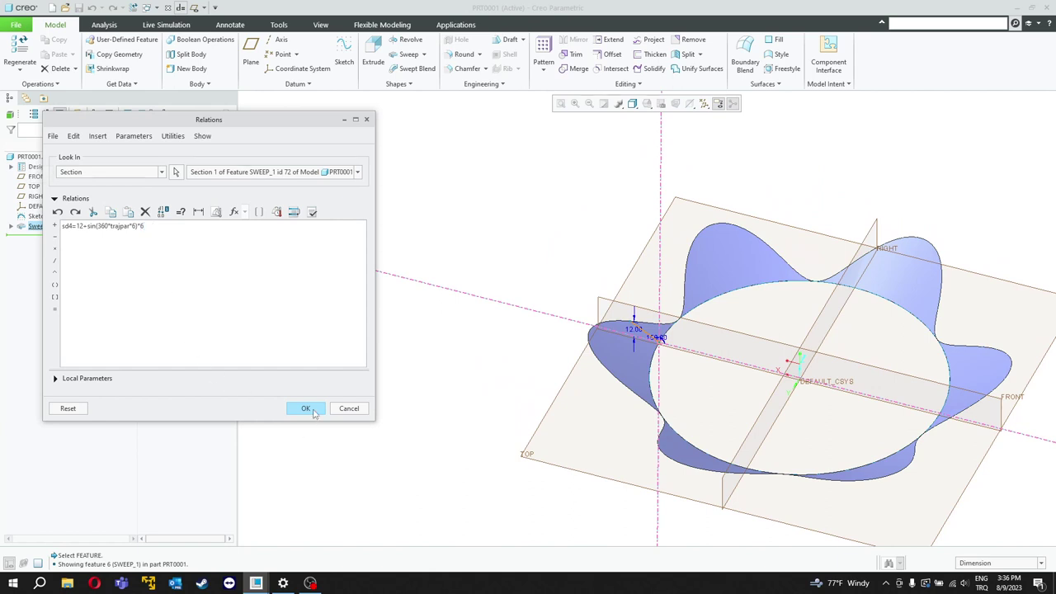
click(312, 212)
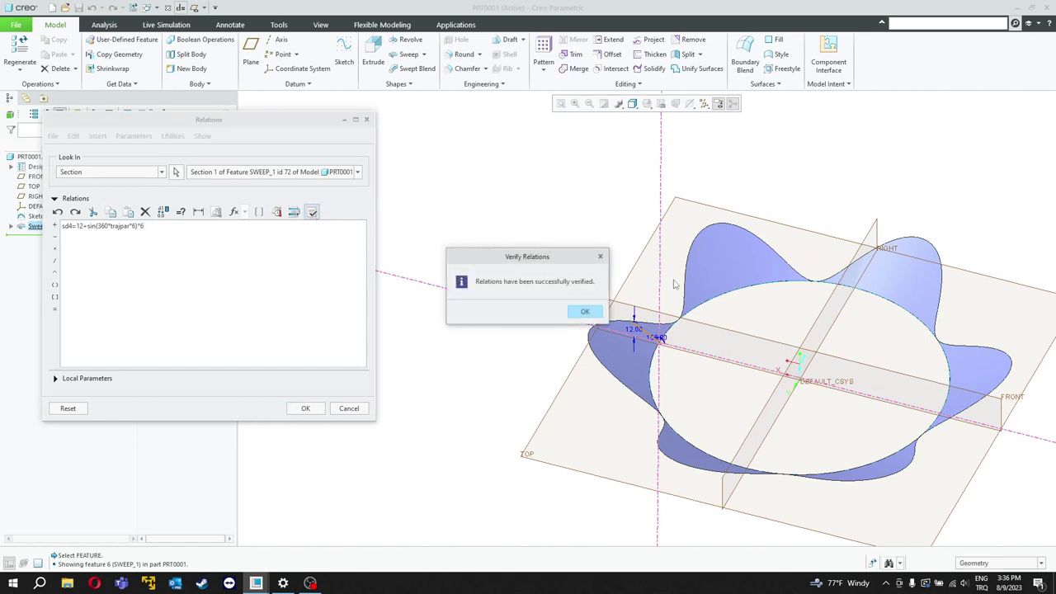
click(596, 311)
click(317, 408)
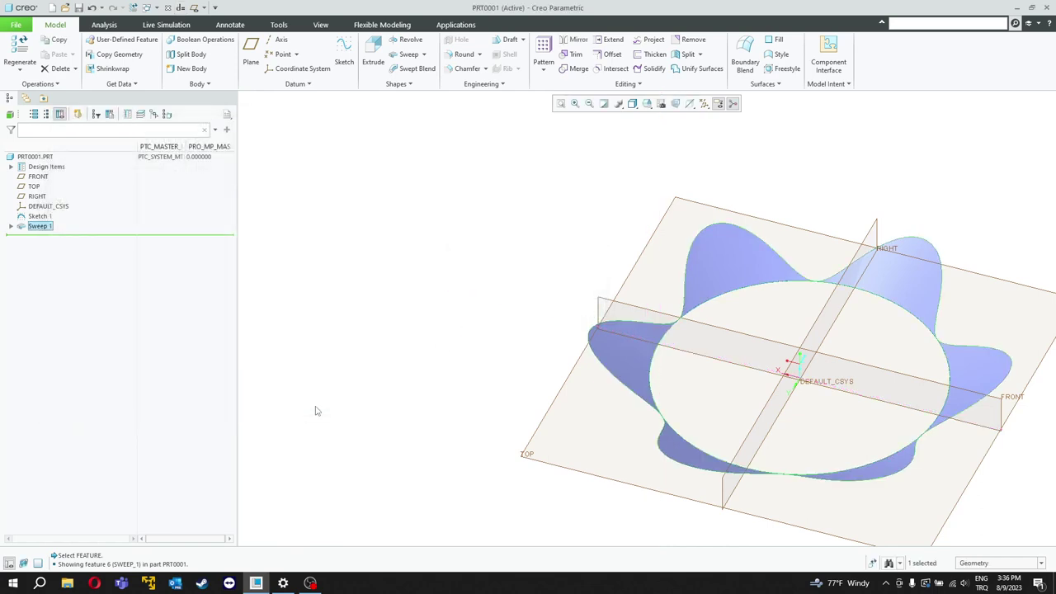
click(547, 282)
mouse_move(547, 283)
middle_down()
mouse_move(605, 220)
mouse_move(504, 250)
mouse_move(538, 262)
middle_up()
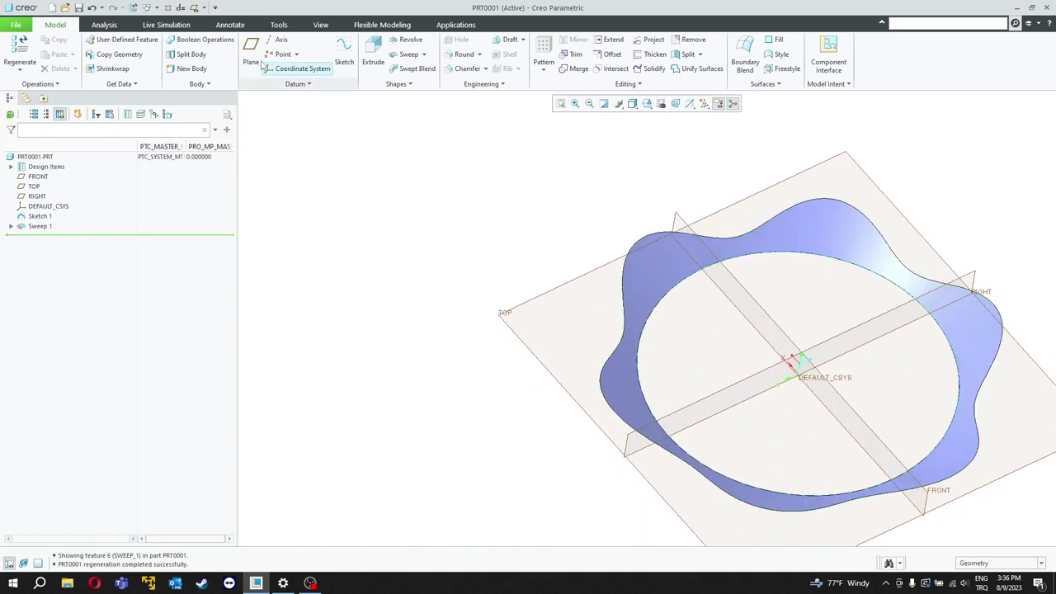
Set the trajpar multiplier in the sweep section's height relation to 12 and regenerate the wavy surface
click(181, 8)
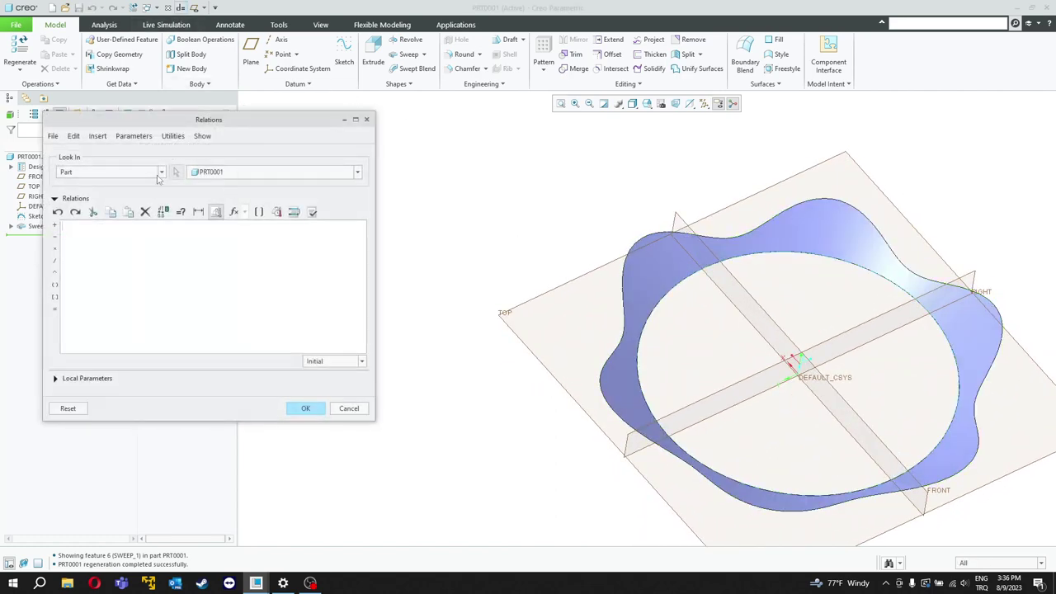
click(153, 171)
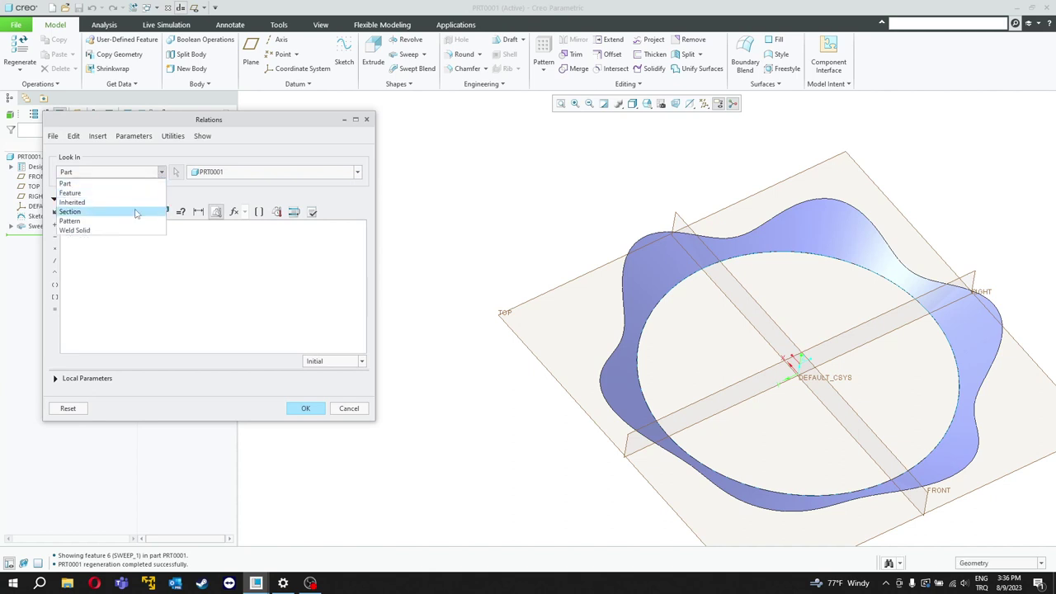
click(139, 212)
click(35, 225)
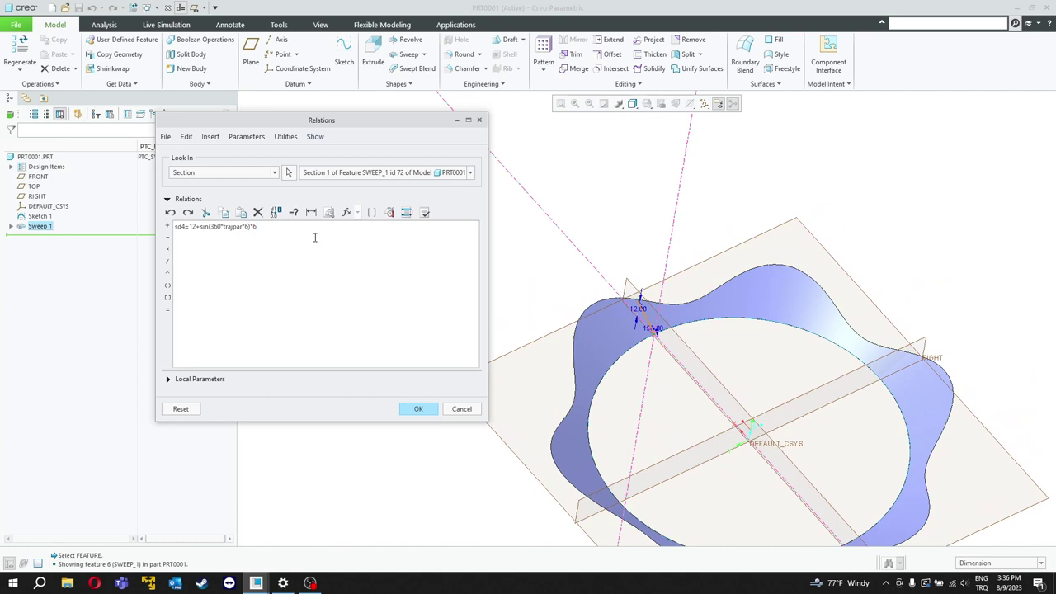
text(*12)
click(423, 410)
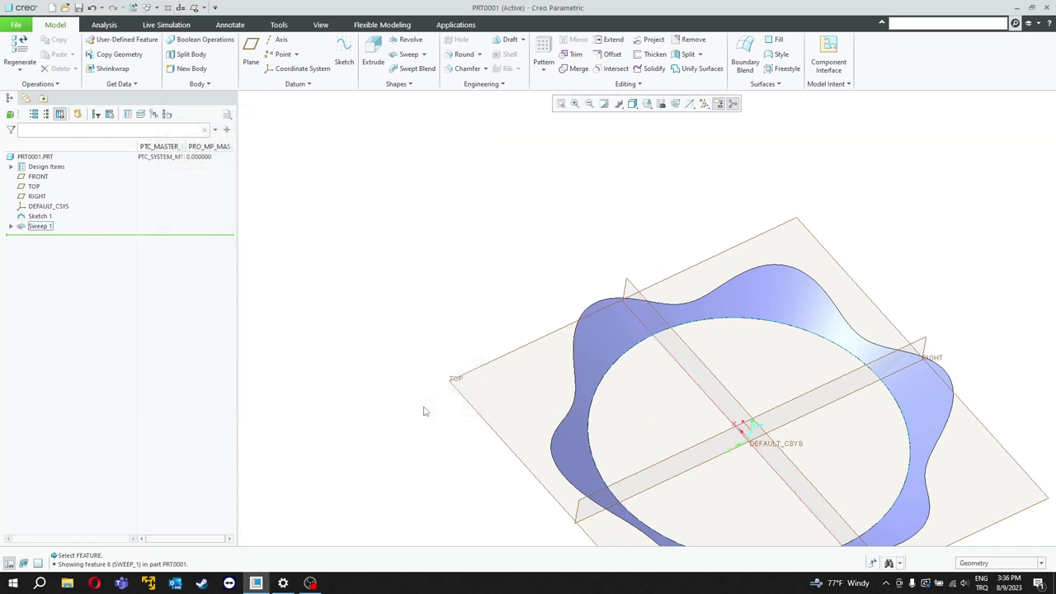
mouse_move(410, 321)
middle_down()
mouse_move(385, 285)
mouse_move(359, 288)
mouse_move(396, 301)
mouse_move(413, 327)
middle_up()
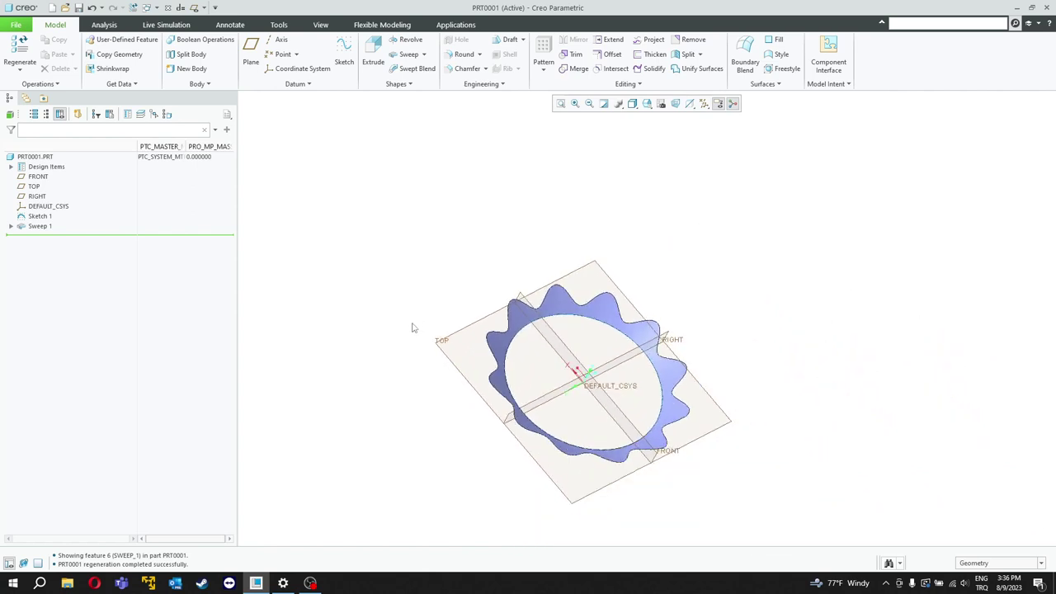
middle_drag(633, 501, 644, 451)
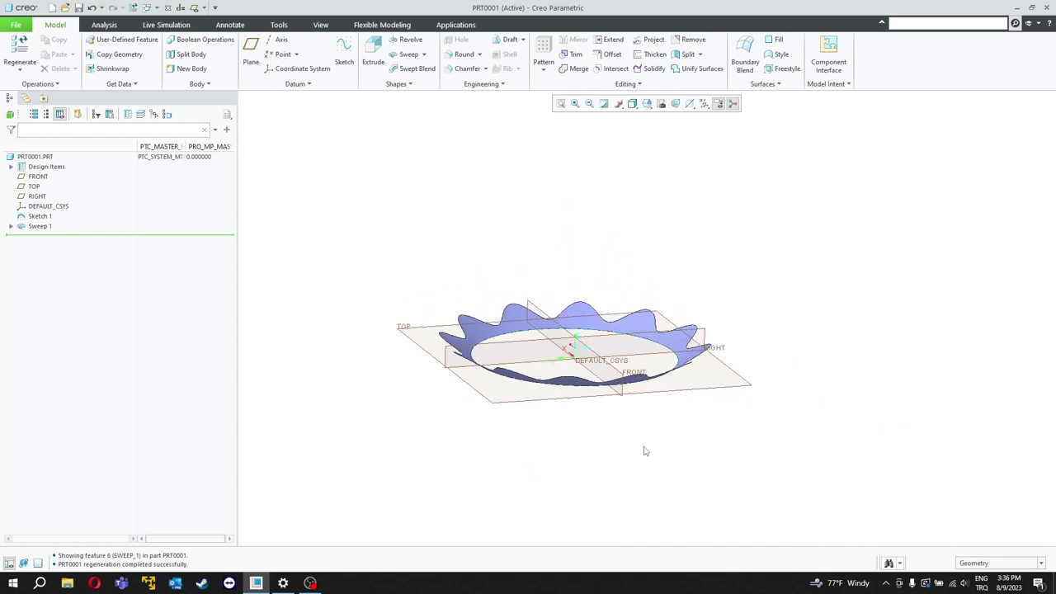